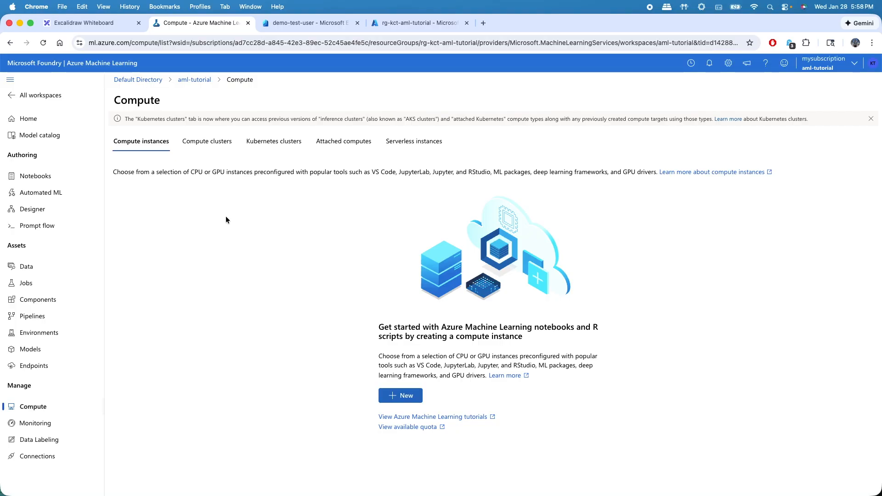
Step: Start a new compute instance named kct16211 with a CPU virtual machine of size Standard_DS11_v2
left_click(396, 396)
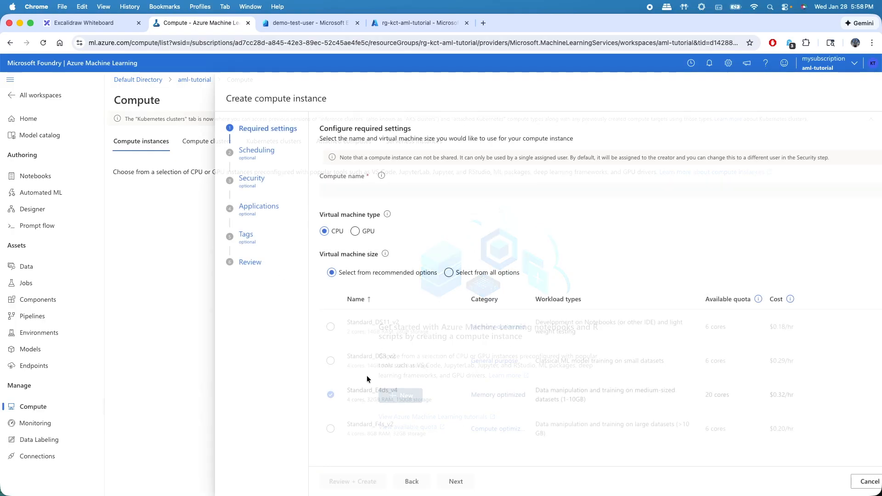
left_click(340, 194)
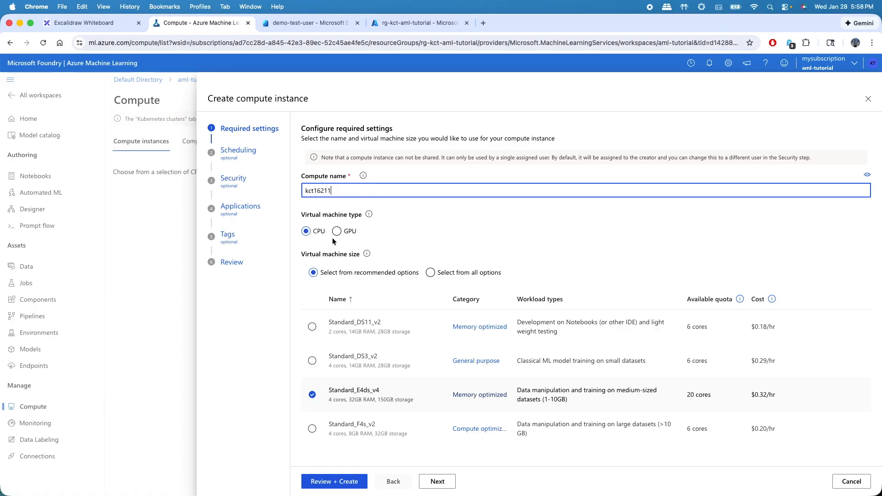
left_click(356, 329)
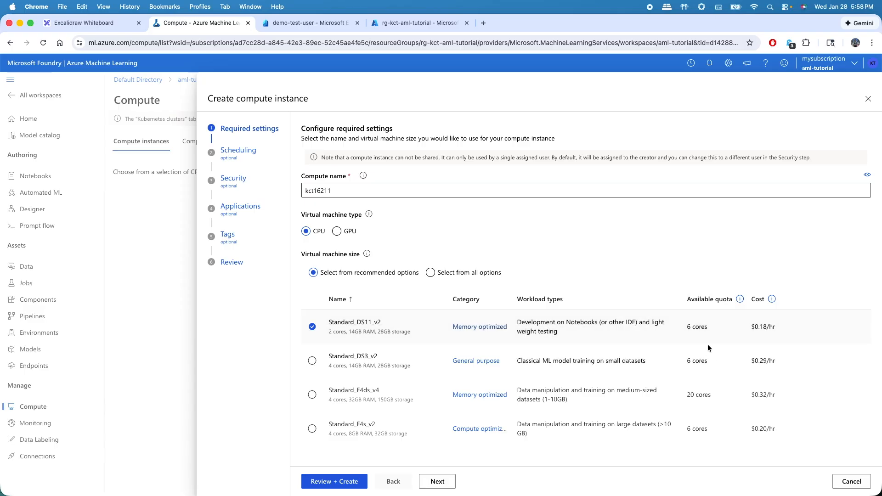
left_click(699, 330)
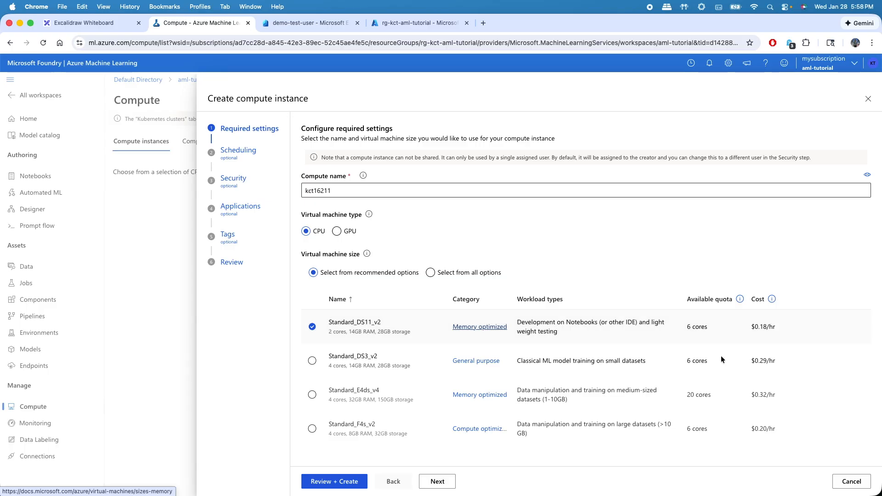
Step: Keep the default scheduling, security, applications and tags settings, and create the compute instance
left_click(437, 483)
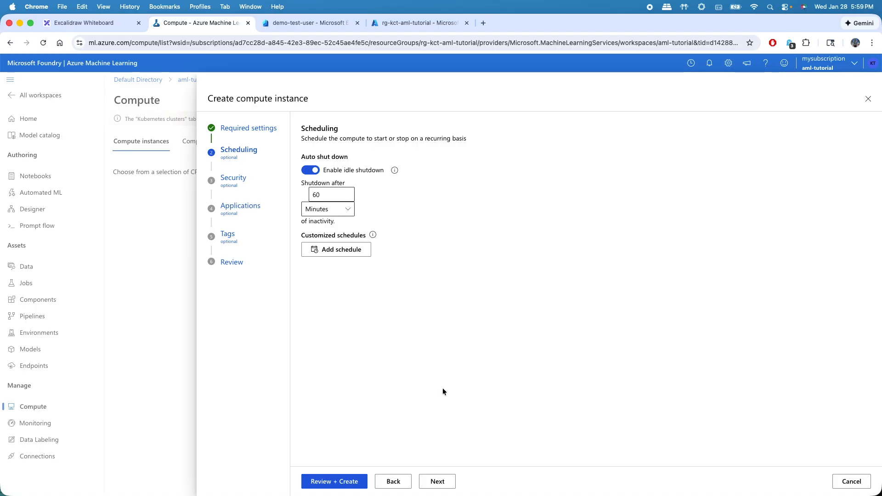
left_click(439, 482)
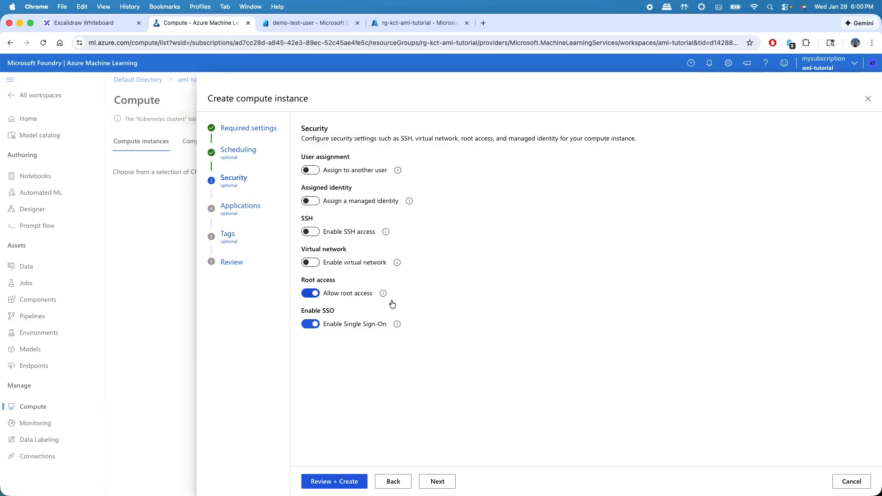
left_click(434, 480)
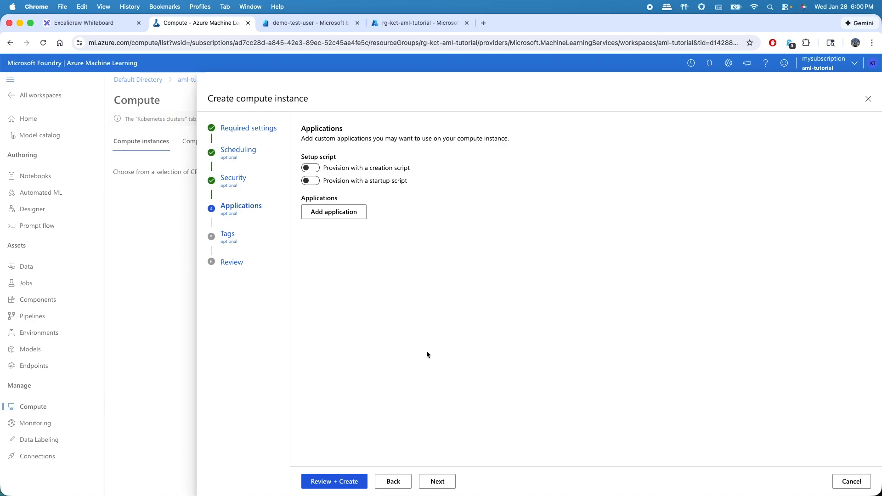
left_click(440, 484)
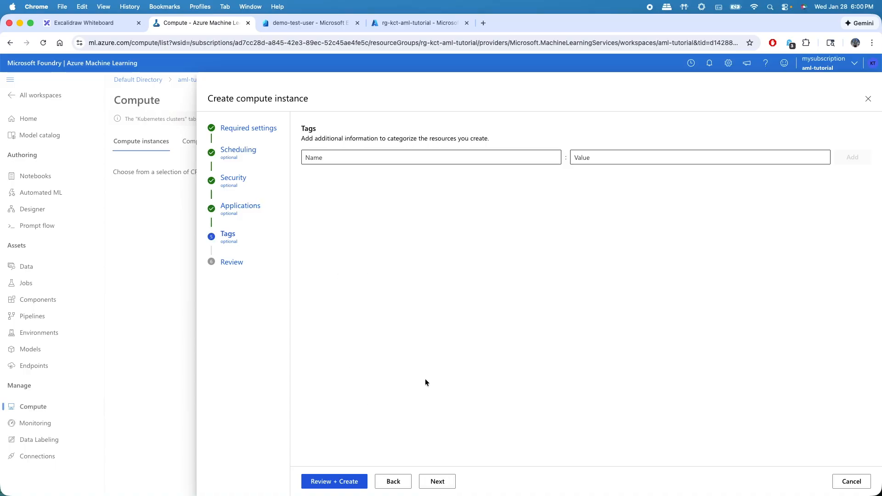
left_click(437, 481)
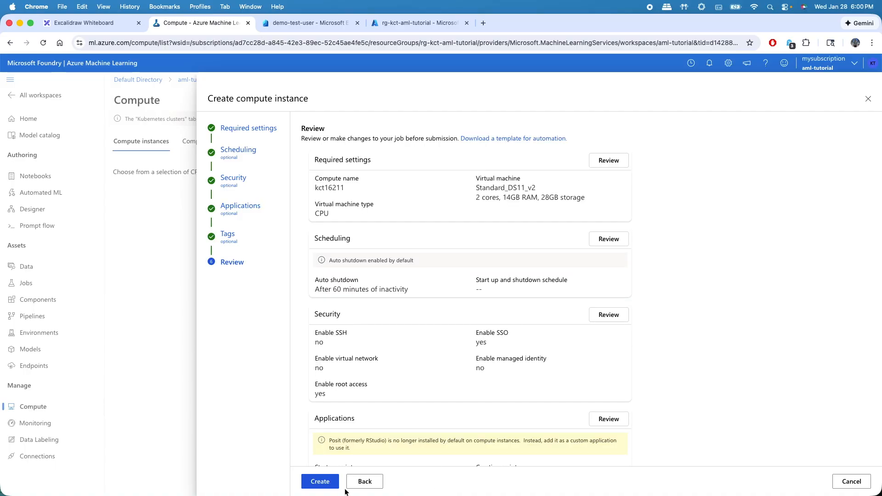
left_click(320, 482)
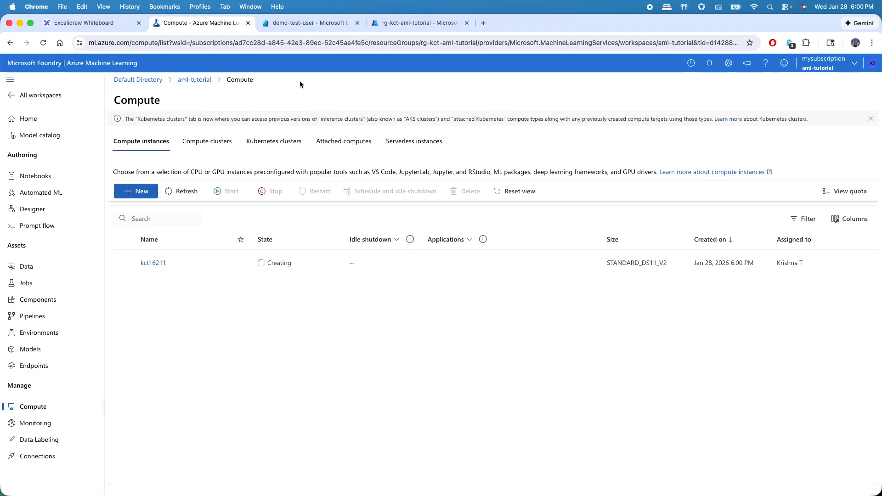
Step: Examine demo-test-user in Microsoft Entra, its role on rg-kct-aml-tutorial in the Azure portal, and the new compute instance's state
left_click(298, 28)
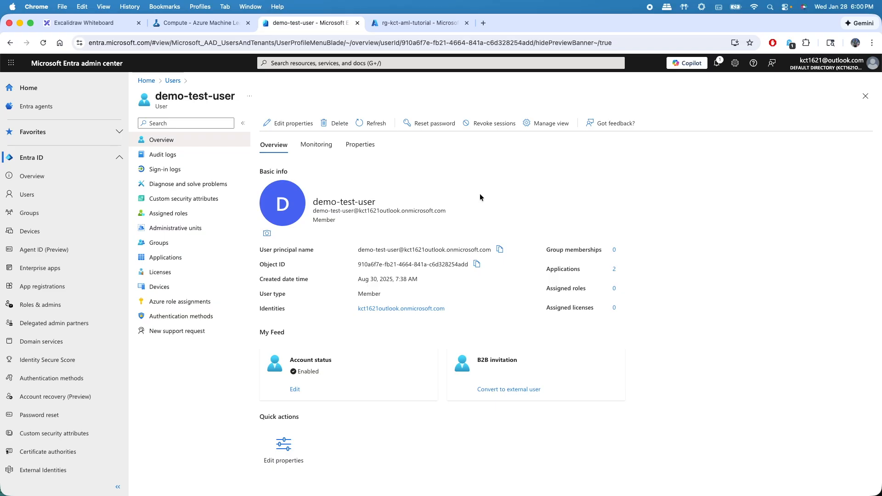
left_click_drag(380, 204, 313, 201)
left_click(464, 187)
left_click(406, 24)
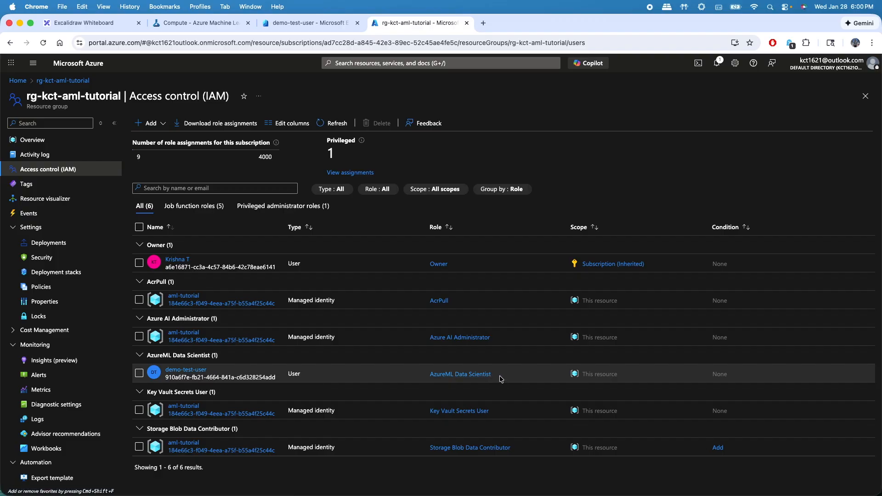
left_click_drag(498, 376, 427, 376)
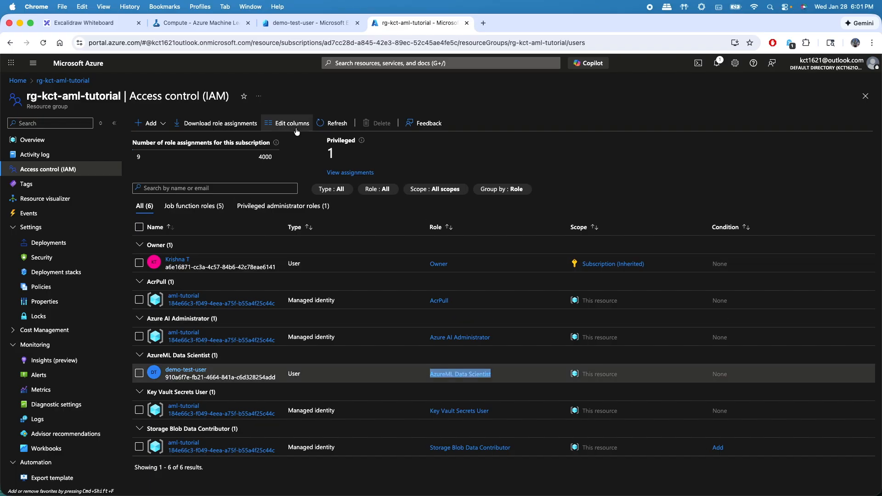
left_click(204, 22)
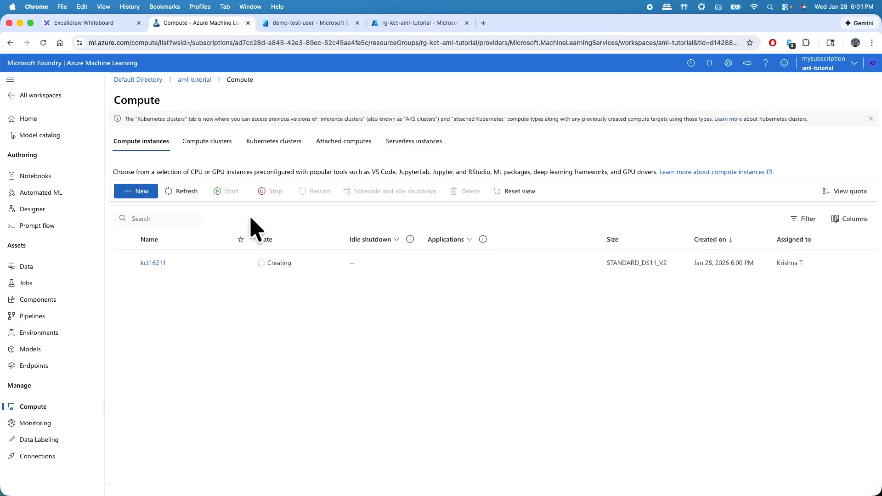
left_click(409, 25)
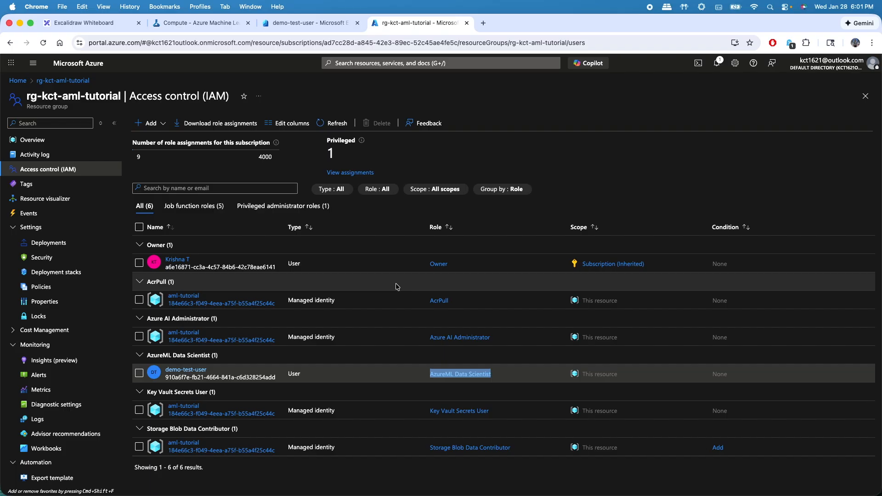
Step: Copy demo-test-user's object ID from its overview in the Microsoft Entra admin center
left_click(305, 28)
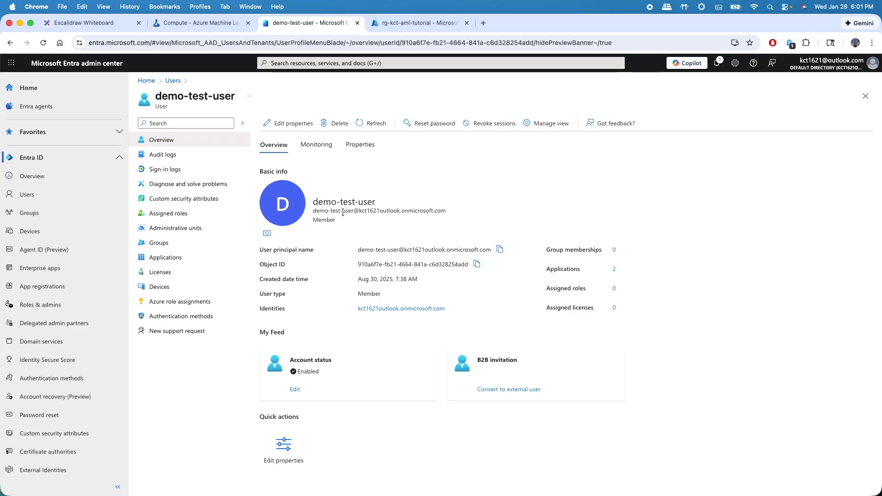
left_click(477, 268)
Step: Switch to VS Code, open compute_instance.bicep from infra/aml_resources, and enlarge the editor area above the terminal
key("ctrl+Right")
key("ctrl+Left")
key("ctrl+Left")
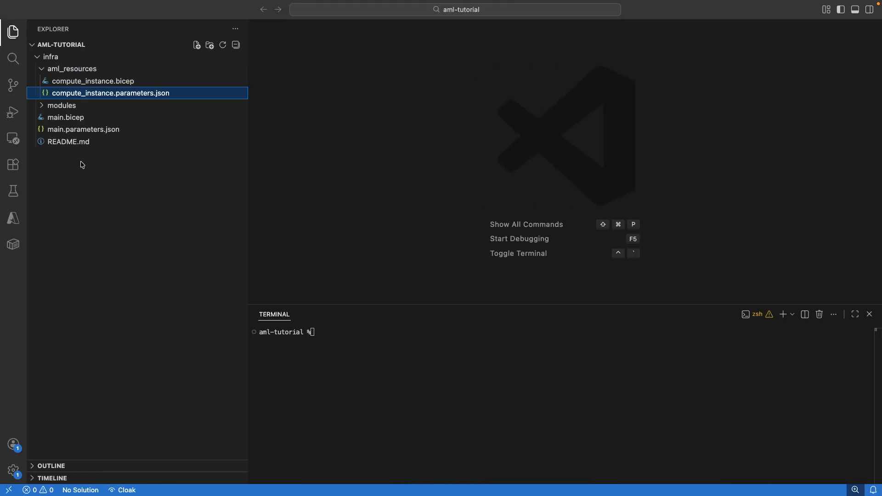
left_click(78, 82)
scroll(519, 209, "up", 4)
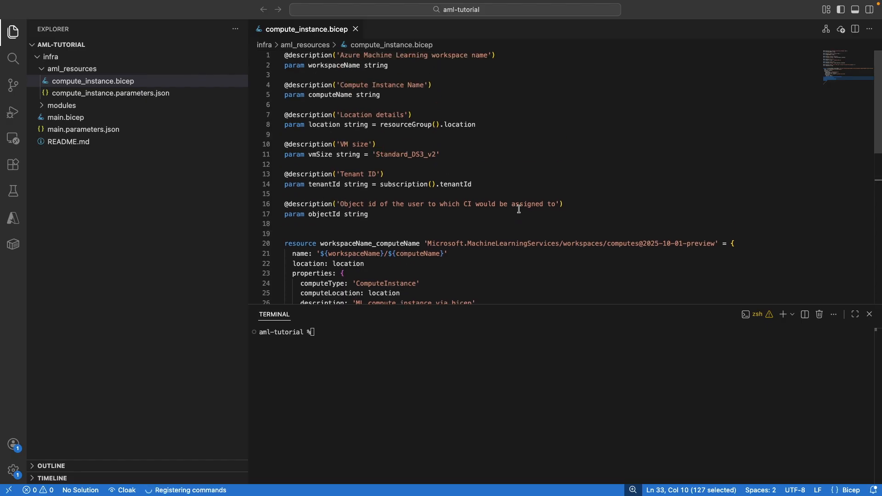
left_click(562, 136)
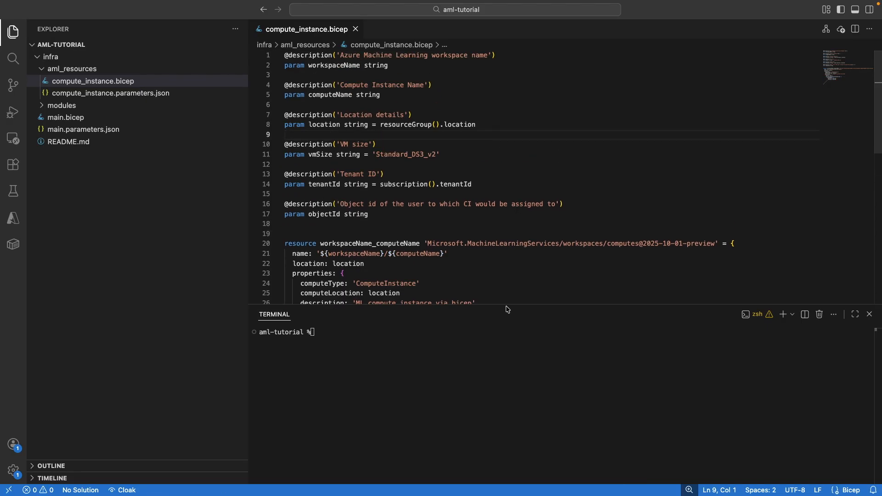
left_click_drag(452, 304, 451, 367)
left_click(458, 95)
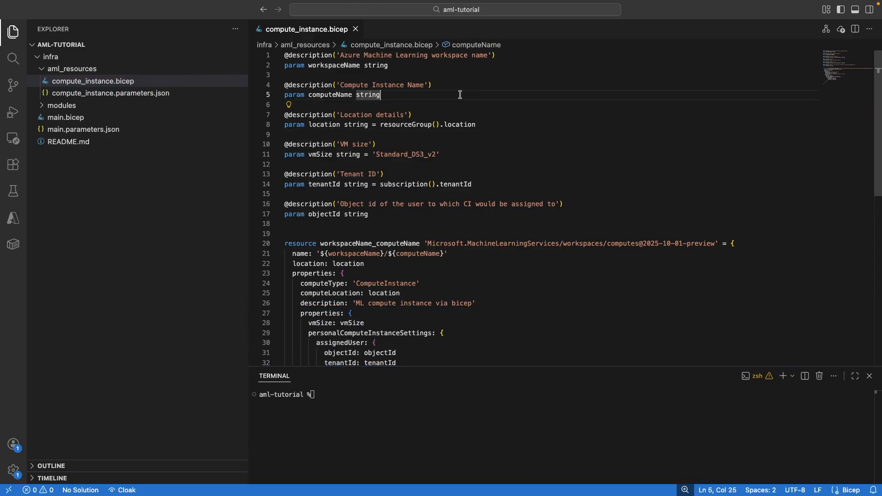
Step: Examine the workspaceName, computeName, location, vmSize, tenantId and objectId parameters declared in compute_instance.bicep
double_click(334, 65)
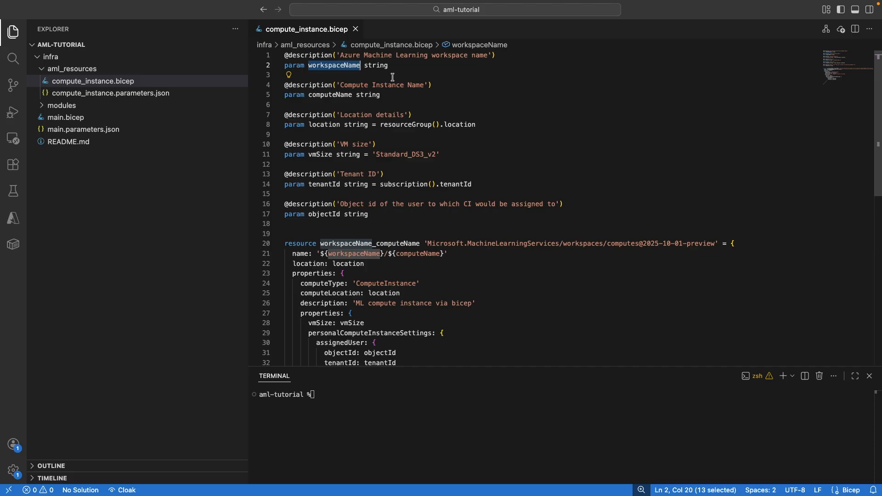
double_click(320, 95)
left_click(323, 125)
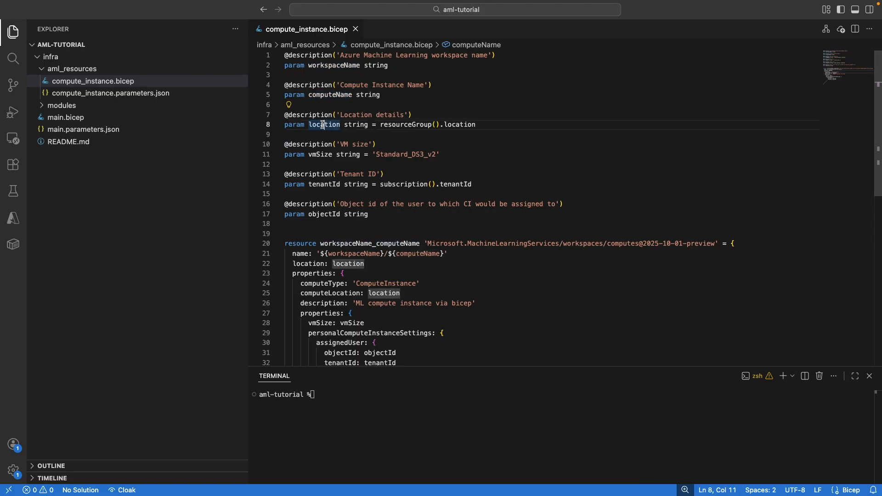
left_click_drag(476, 124, 379, 124)
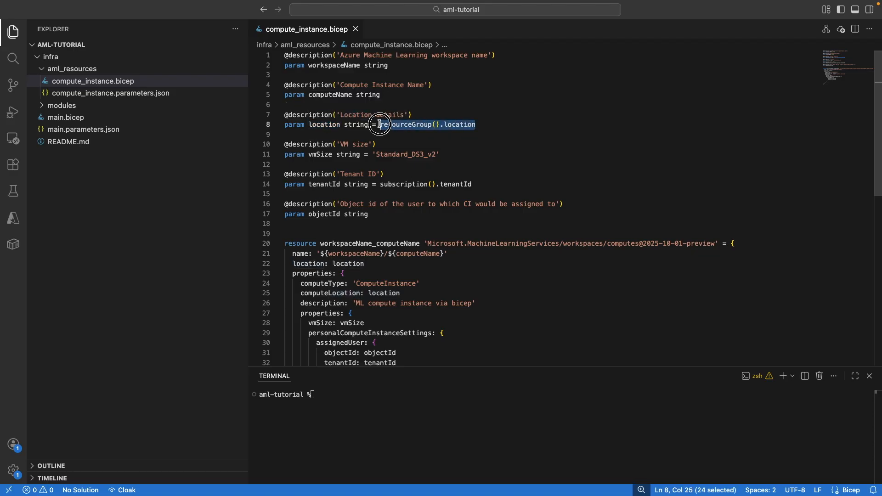
left_click(459, 144)
left_click(322, 155)
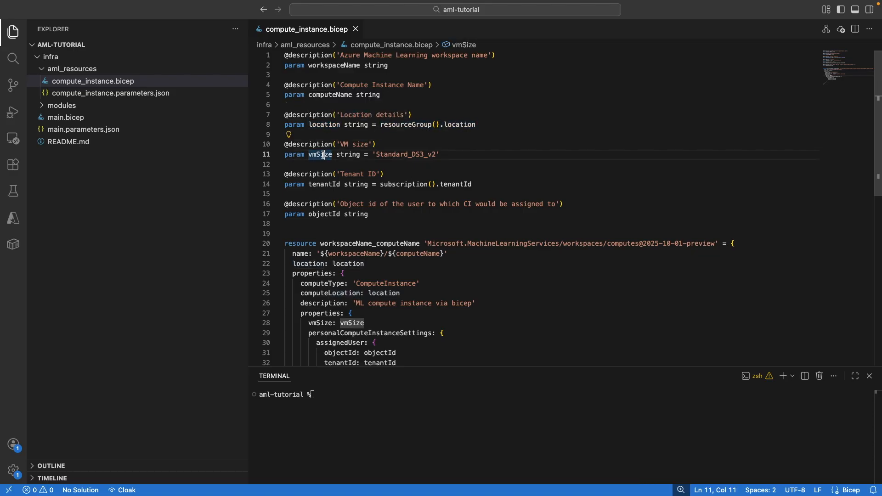
double_click(323, 155)
left_click(388, 197)
double_click(324, 184)
left_click_drag(473, 184, 380, 184)
left_click(392, 225)
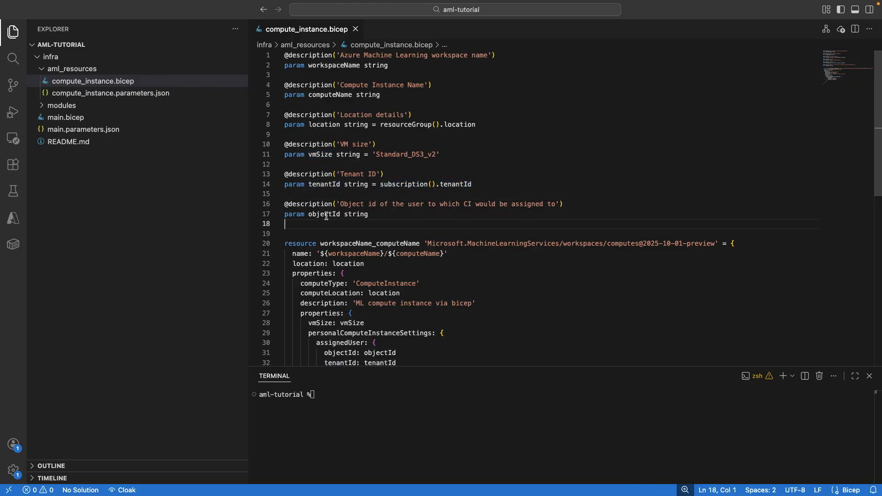
double_click(325, 214)
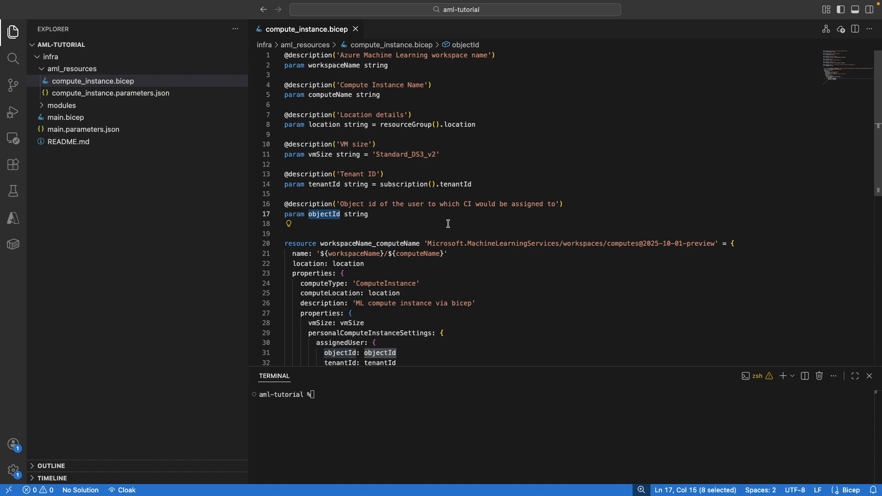
Step: Examine the compute resource declaration in compute_instance.bicep, including its resource type, API version and name expression
scroll(448, 224, "down", 1)
left_click(452, 241)
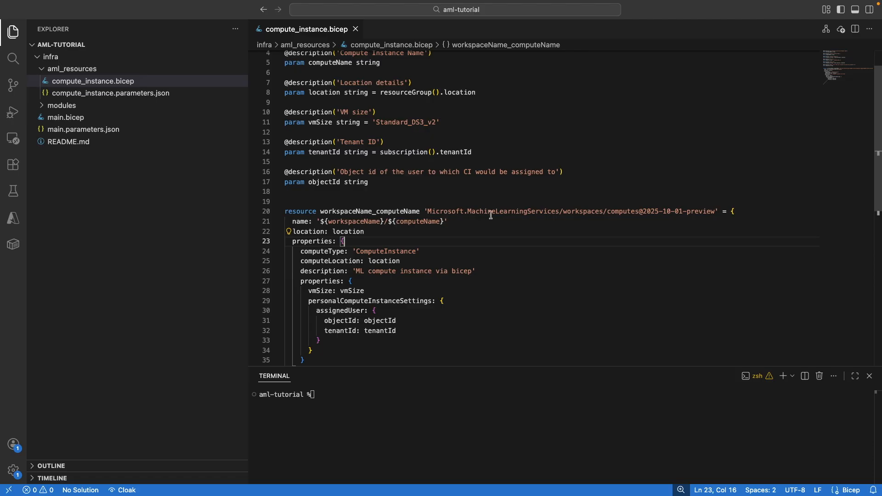
left_click_drag(633, 211, 563, 211)
left_click(573, 242)
left_click_drag(716, 212, 642, 212)
left_click(626, 250)
left_click_drag(447, 221, 291, 220)
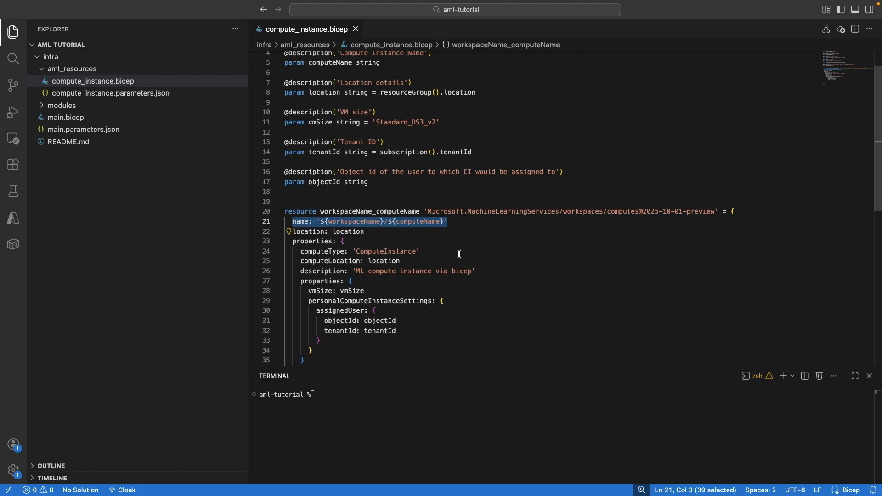
Step: Examine the resource's properties in compute_instance.bicep: compute type, location, description, vmSize and the personalComputeInstanceSettings block with its assigned user
left_click_drag(433, 253, 299, 253)
left_click(524, 285)
left_click(407, 265)
left_click(437, 287)
left_click_drag(476, 274, 351, 272)
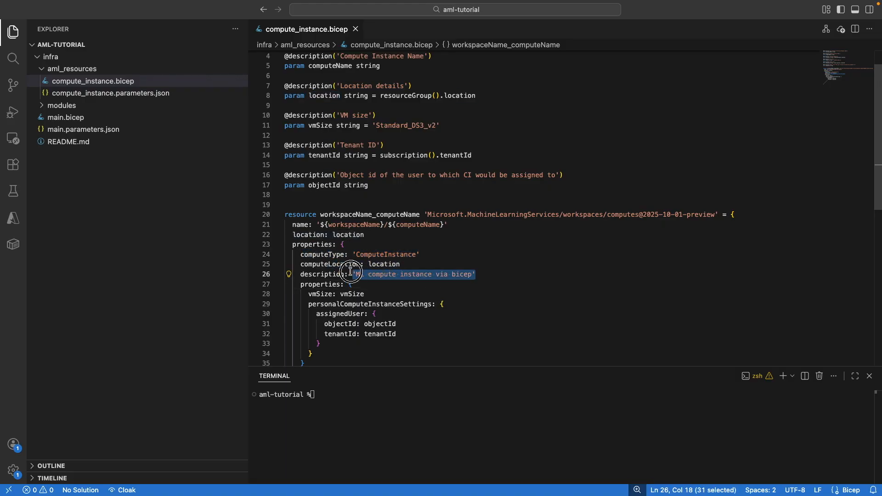
left_click(363, 294)
double_click(351, 294)
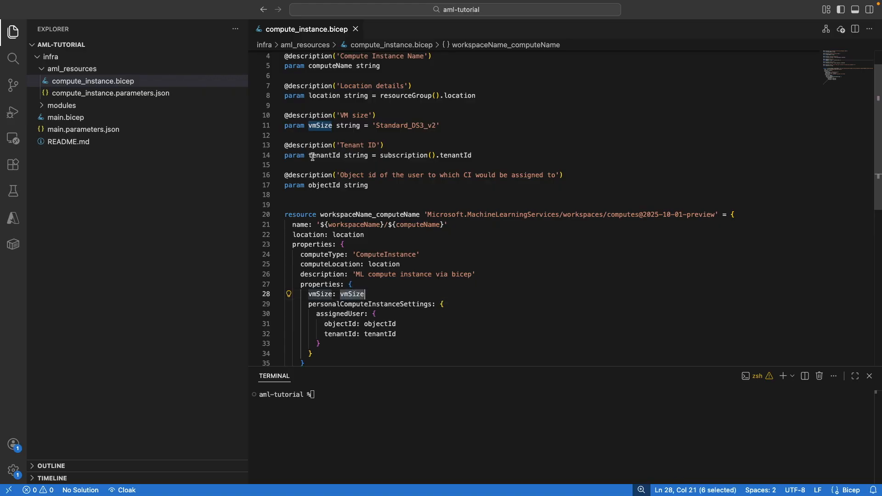
left_click(304, 304)
left_click_drag(304, 304, 345, 346)
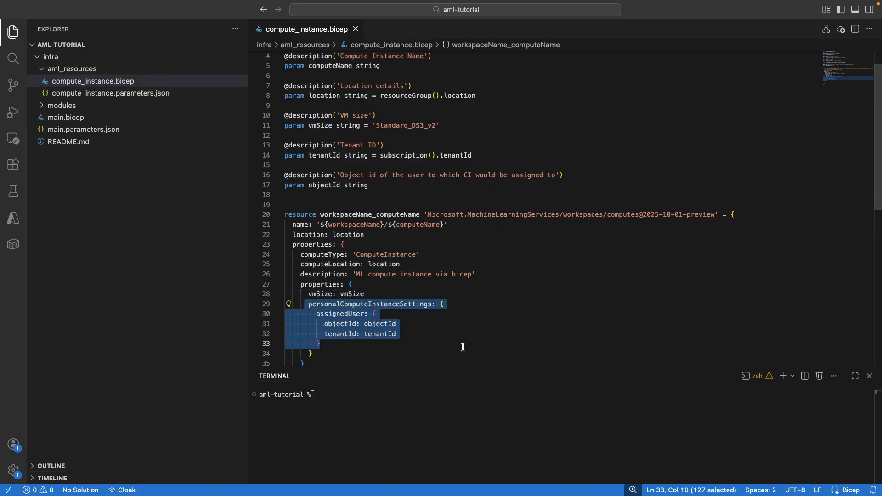
Step: Open compute_instance.parameters.json and examine its workspaceName, computeName, location and vmSize values
left_click(118, 94)
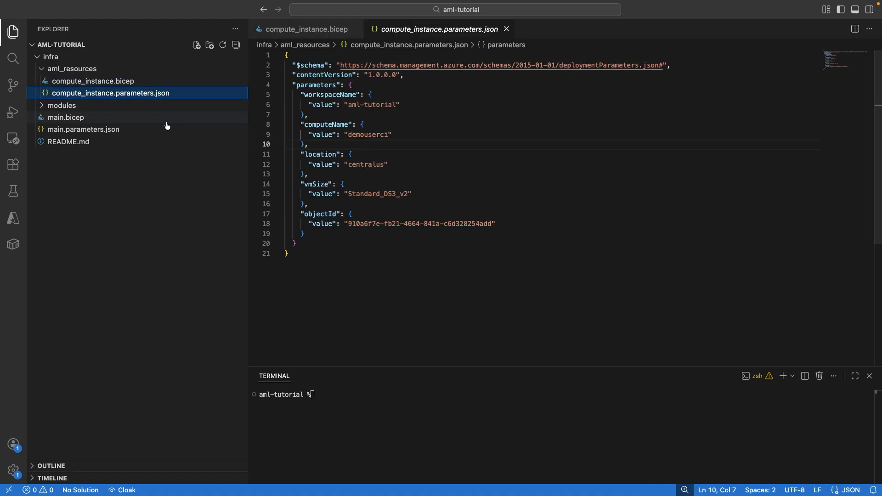
left_click(468, 164)
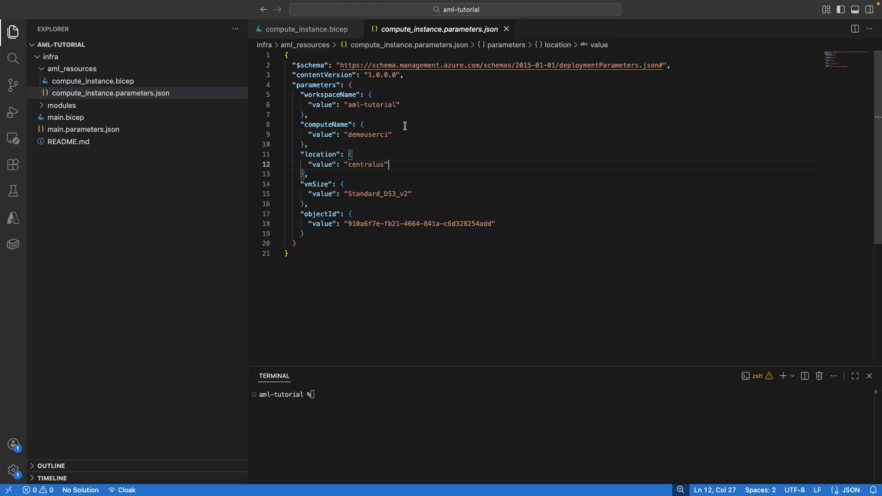
left_click_drag(401, 105, 344, 104)
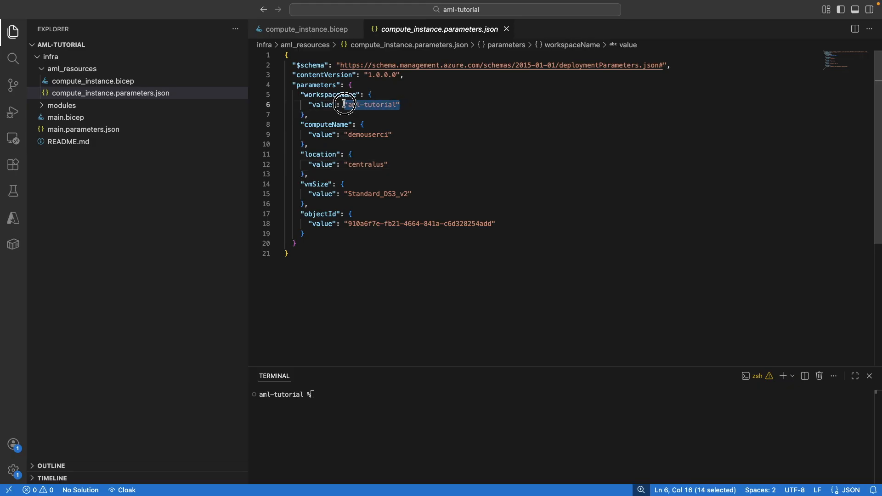
left_click(392, 146)
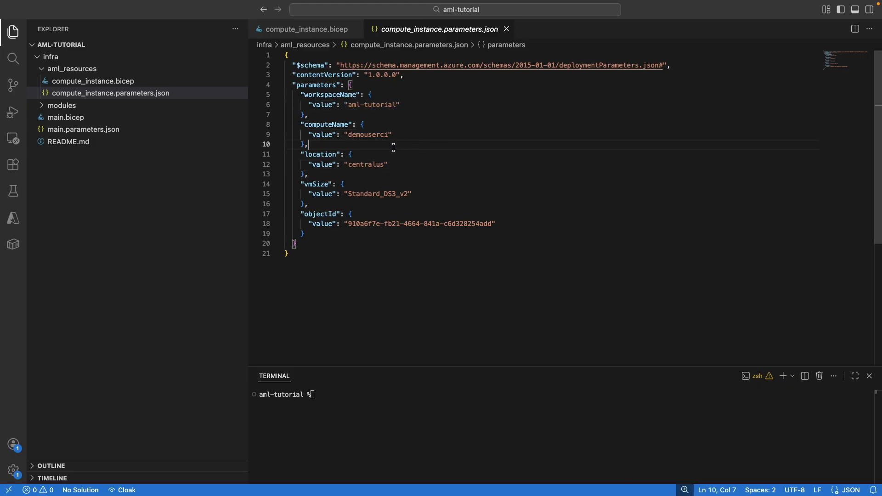
double_click(366, 134)
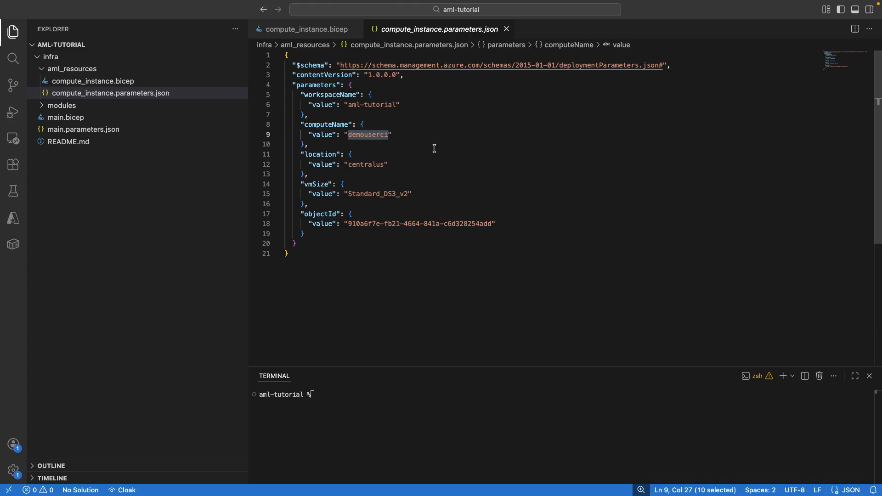
double_click(361, 165)
left_click_drag(413, 194, 334, 194)
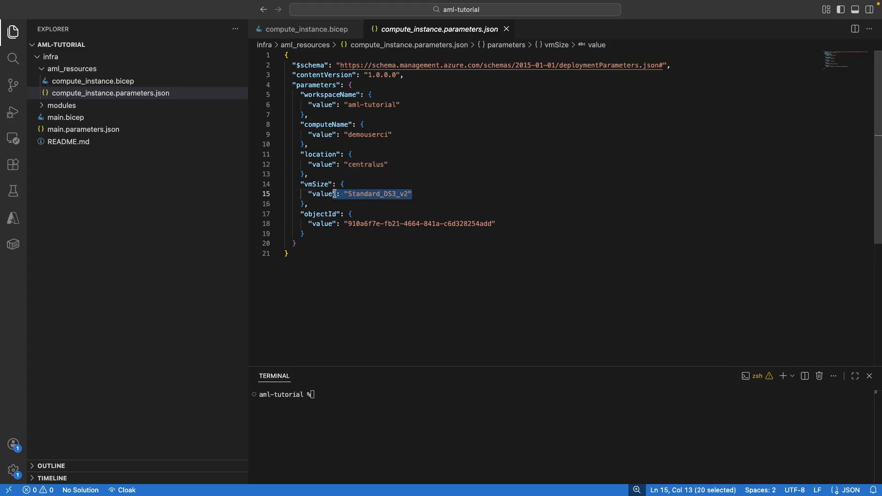
left_click(447, 193)
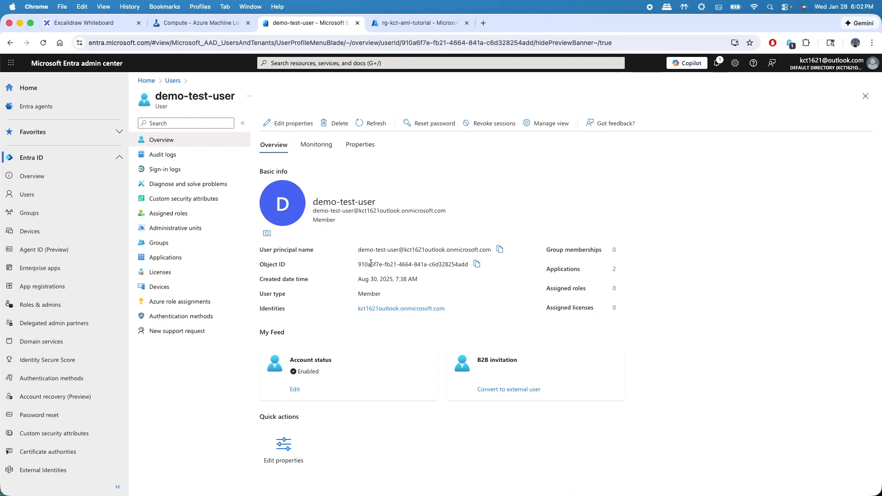
Step: Compare demo-test-user's Object ID in Microsoft Entra with the objectId value in compute_instance.parameters.json in VS Code
double_click(370, 264)
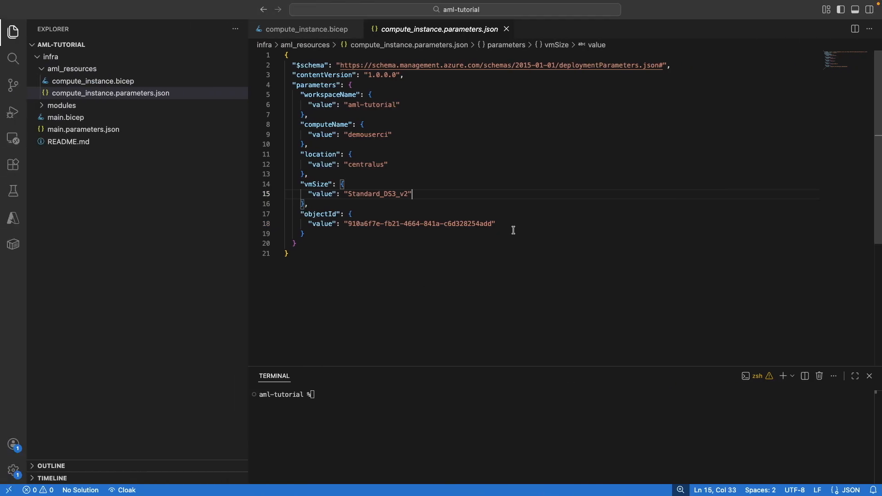
left_click_drag(513, 230, 348, 223)
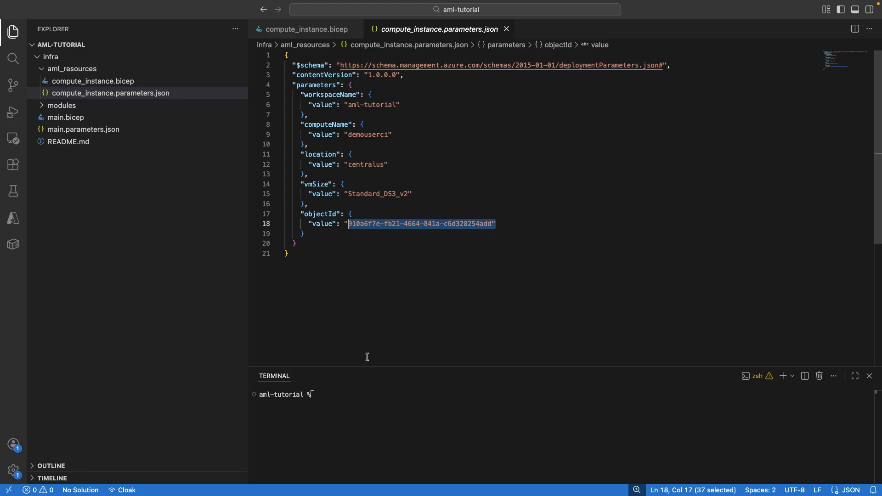
Step: Run az deployment group create named amlcompute in rg-kct-aml-tutorial, using infra/aml_resources/compute_instance.bicep as template and infra/aml_resources/compute_instance.parameters.json as parameters
left_click(341, 394)
type("az deployment group create \\ --name amlcompute \\ --resource-group rg-kct-aml-tutorial \\ --template-file infra/aml_resources/compute_instance.bicep \\ --parameters infra/aml_resources/compute_instance.parameters.json")
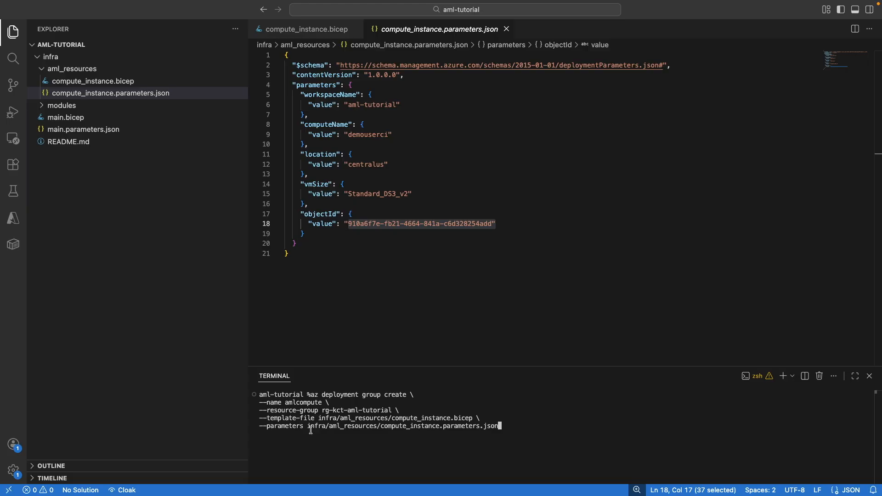
key("Return")
Step: Switch to Chrome, show the compute instances list in Azure Machine Learning studio, and dismiss the provisioning notification
key("super+Tab")
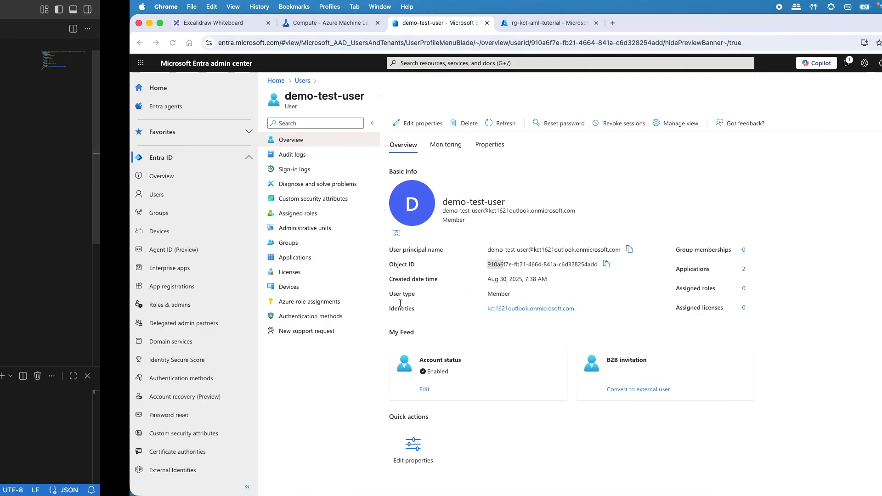
left_click(208, 23)
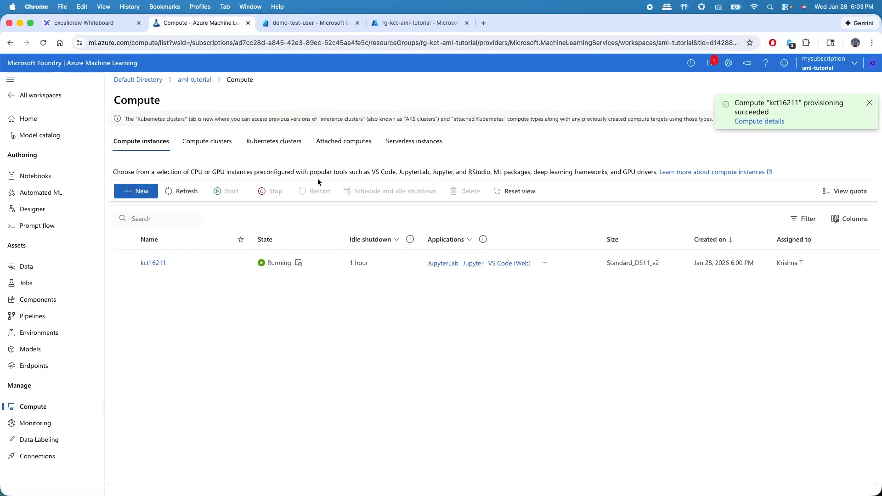
left_click(869, 103)
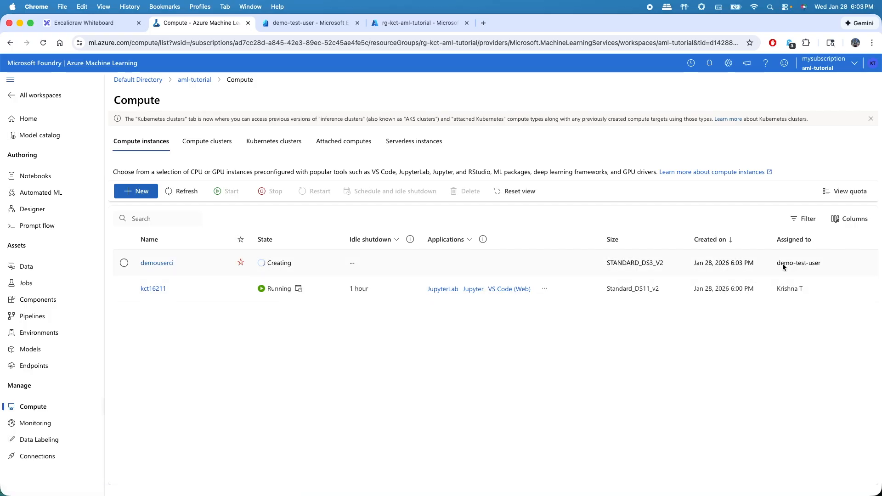
Step: Examine the demouserci compute instance's resource properties and its assigned user, and return to the compute instances list
left_click(151, 265)
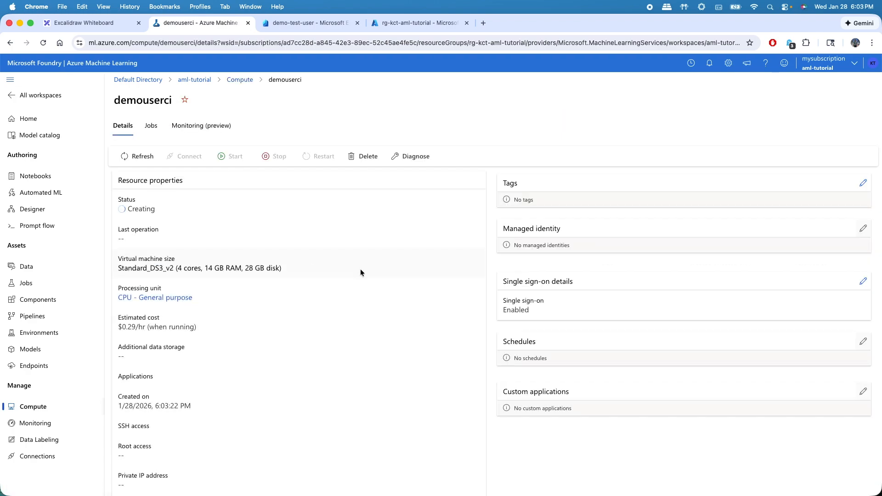
scroll(327, 335, "down", 7)
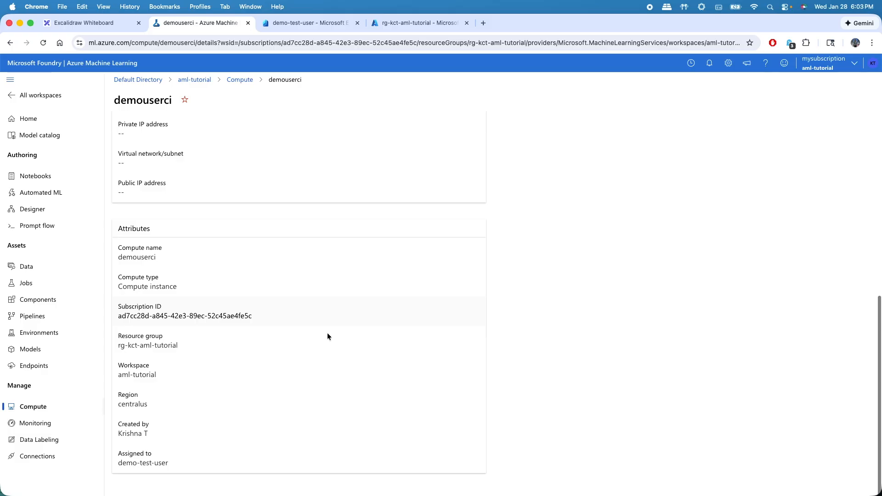
triple_click(109, 463)
left_click(111, 459)
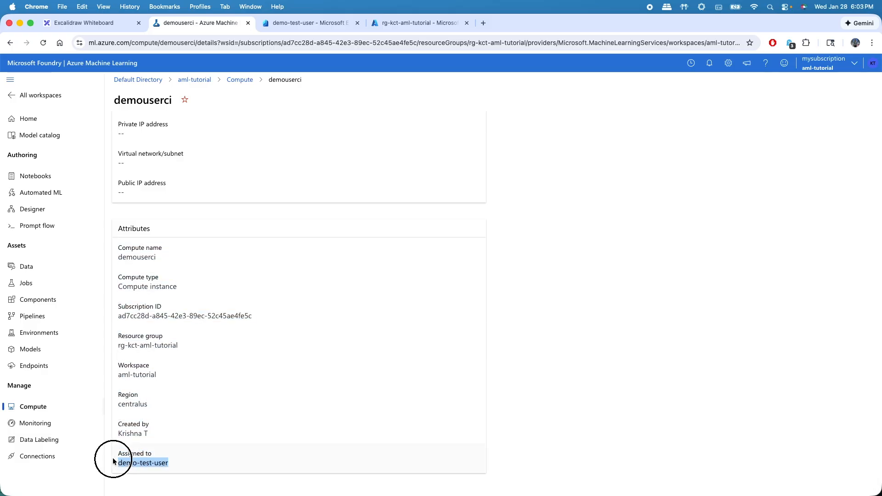
left_click_drag(185, 463, 114, 455)
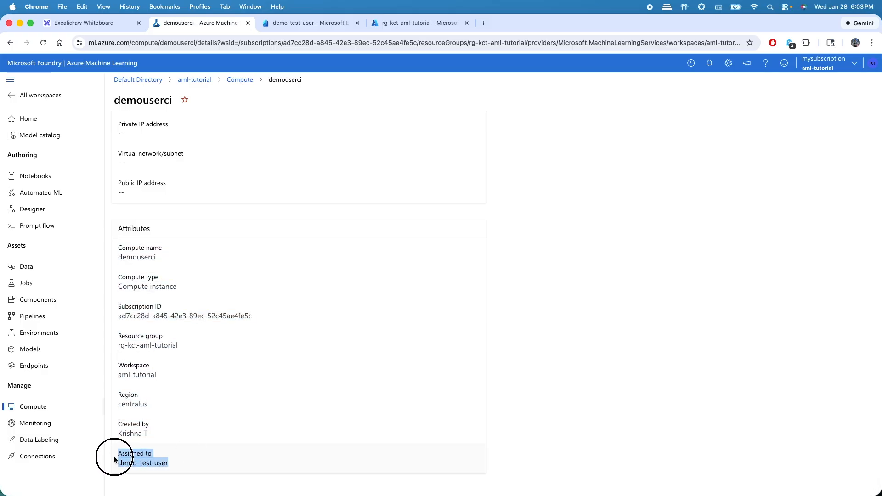
scroll(312, 444, "up", 7)
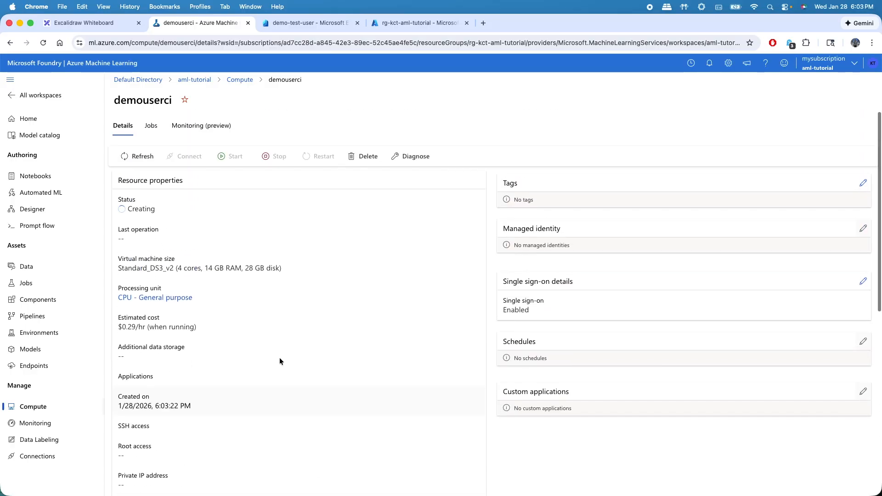
left_click(48, 408)
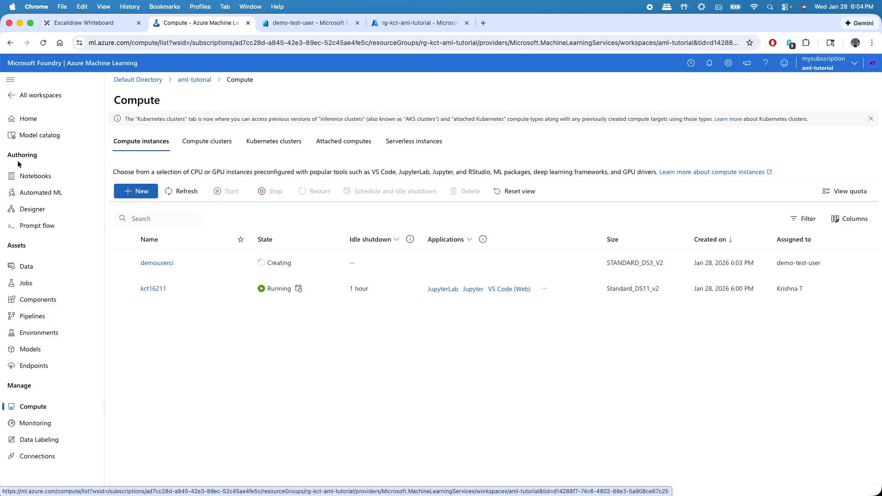
Step: Create a notebook file named test.ipynb in the kct1621 folder under Users in Notebooks
left_click(34, 177)
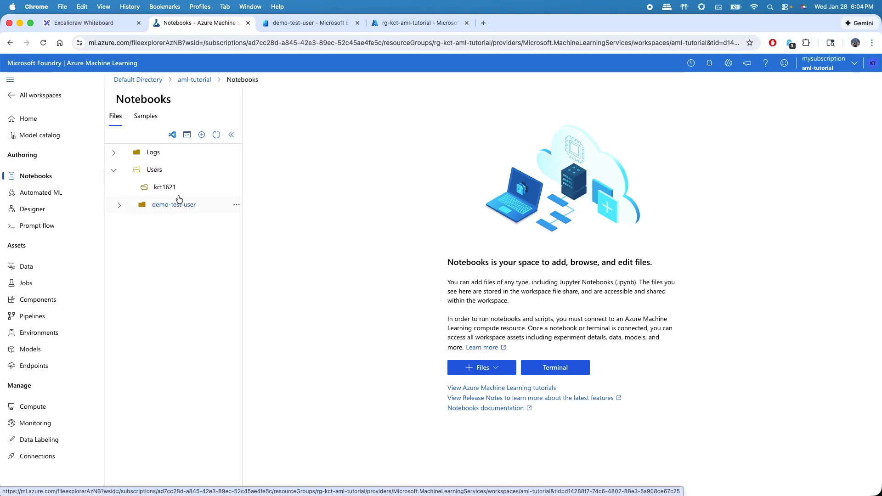
left_click(237, 188)
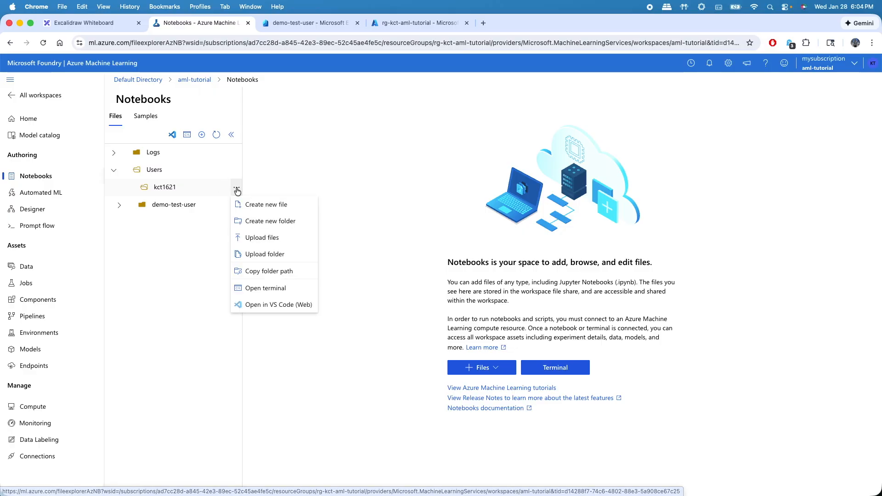
left_click(261, 204)
double_click(376, 264)
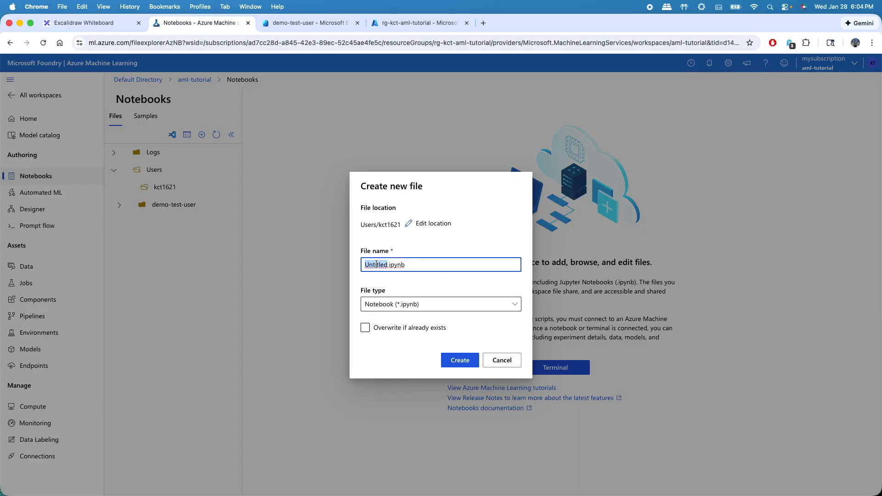
type("test")
left_click(459, 360)
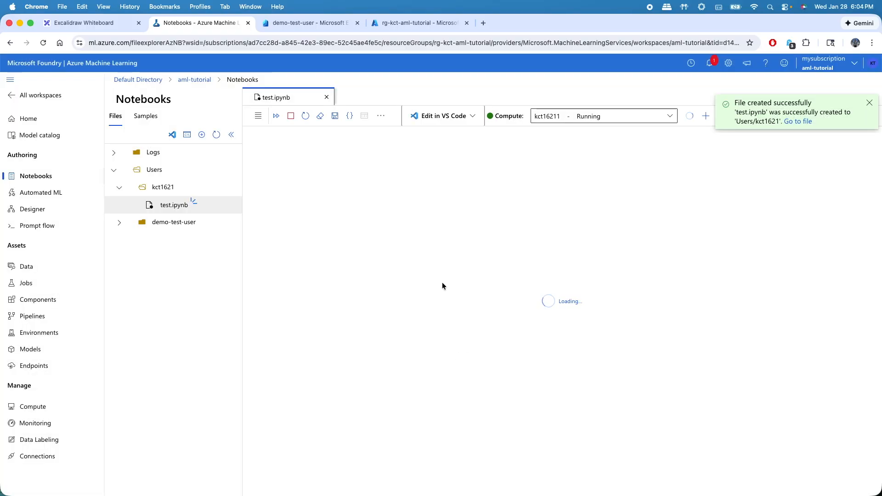
Step: Dismiss the file creation notification and view the kernels available for test.ipynb, keeping the current one
left_click(869, 103)
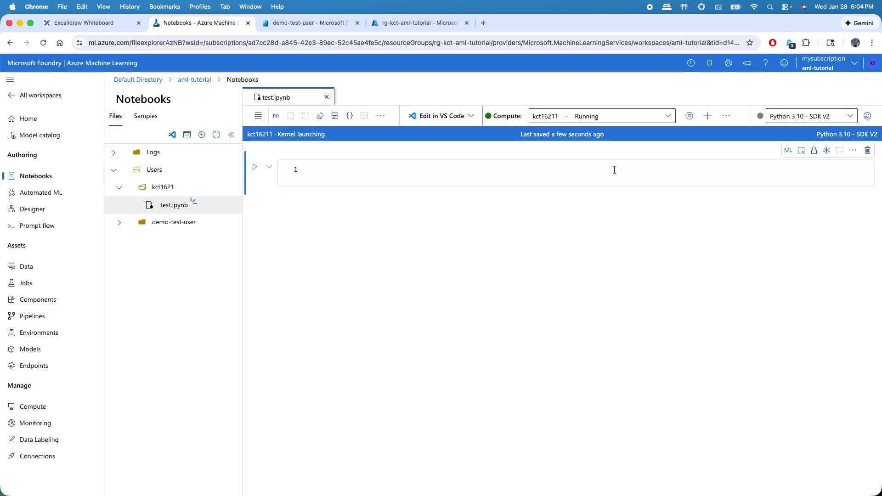
left_click(856, 118)
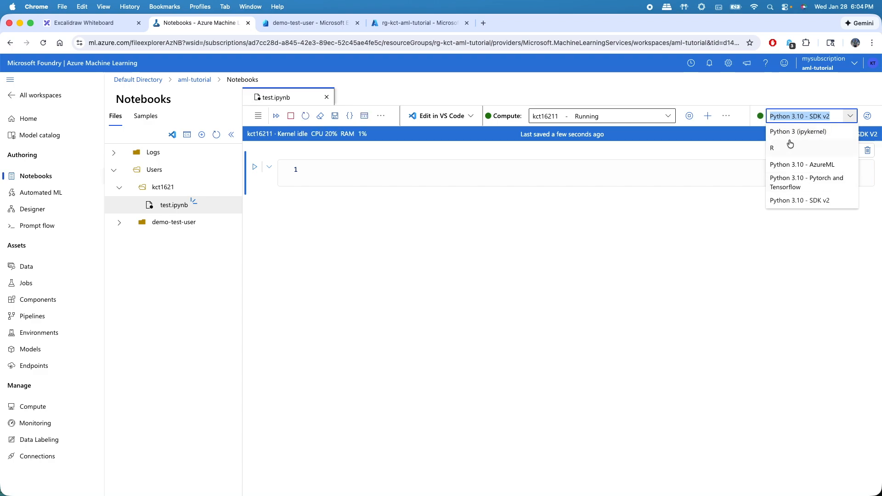
key("Escape")
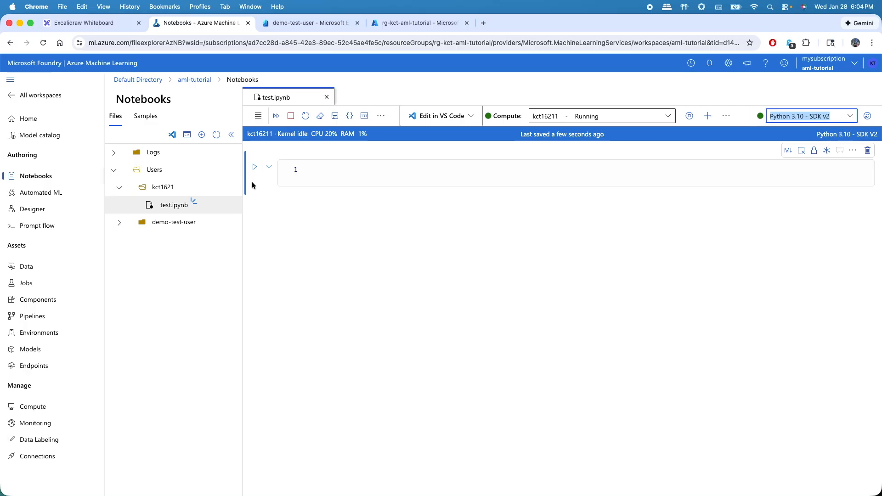
Step: Open a terminal from the kct1621 folder and list the Conda environments with conda env list
left_click(233, 186)
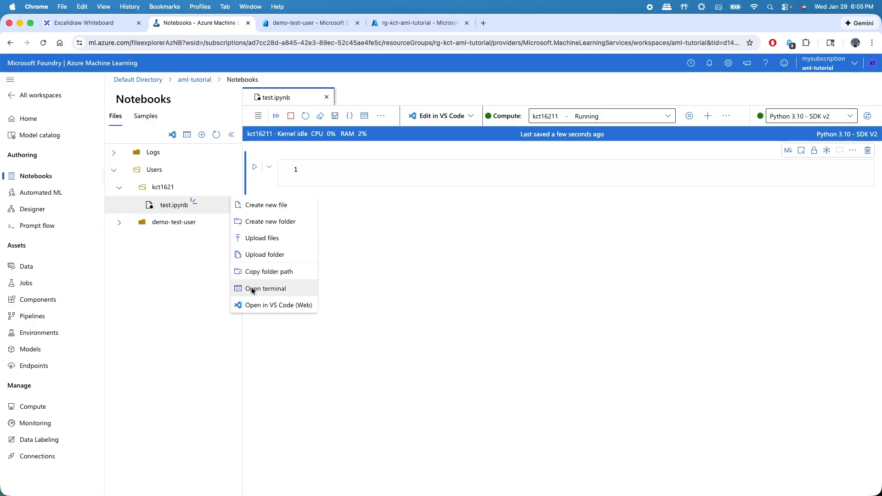
left_click(252, 289)
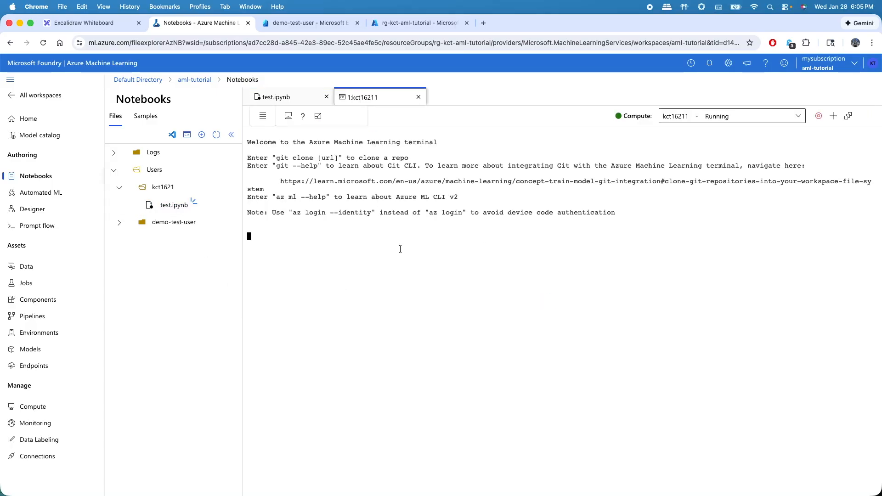
type("con")
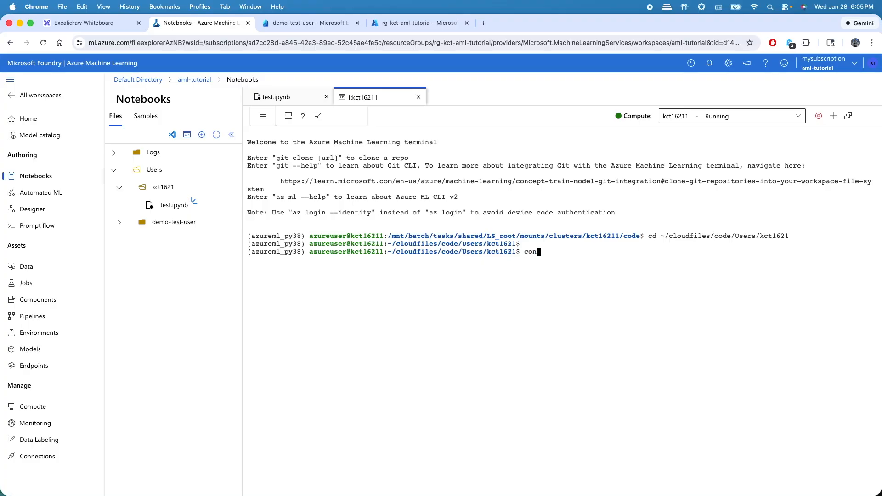
type("da env list")
key("Return")
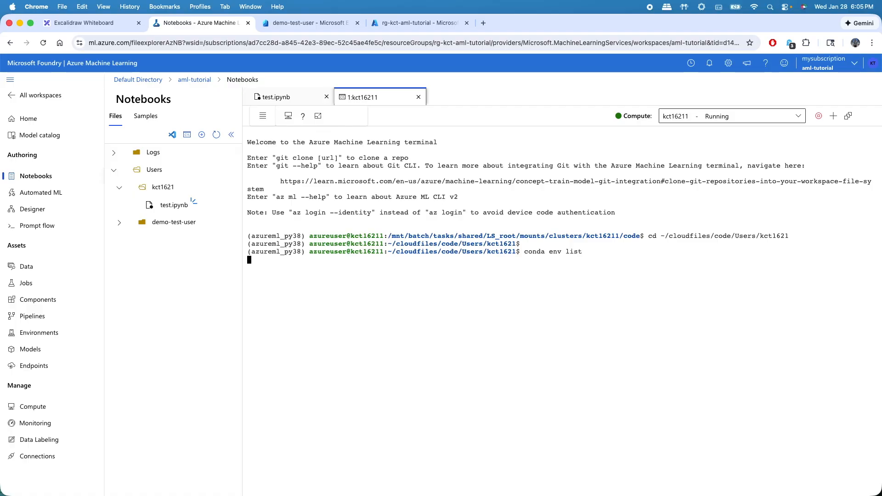
left_click_drag(456, 331, 246, 290)
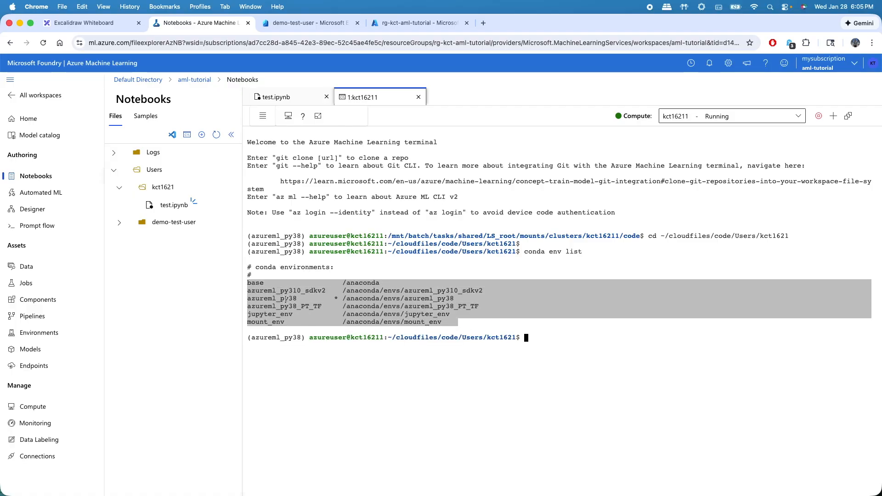
left_click(583, 365)
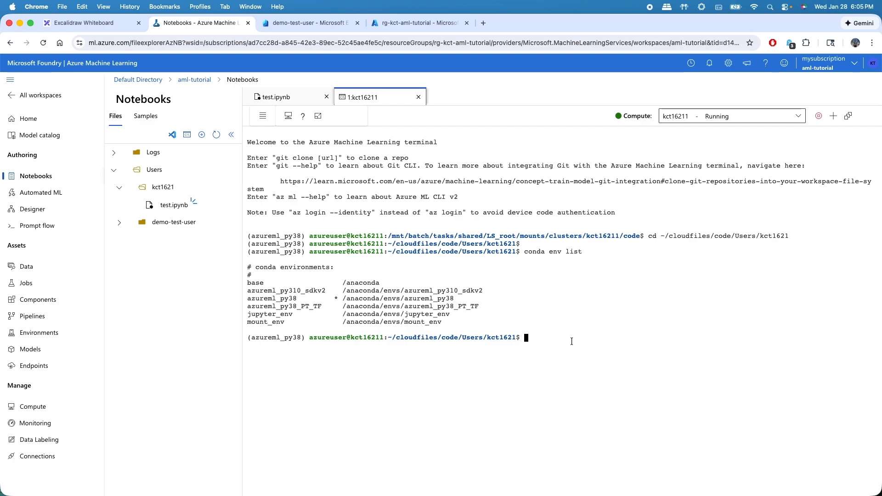
Step: Run df -h in the terminal and examine the sizes of the root disk and the /mnt temporary disk
type("df -h")
key("Return")
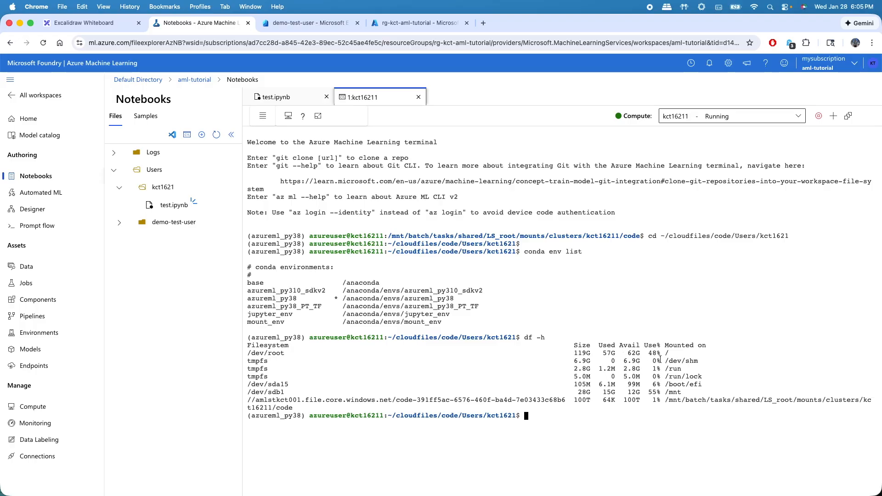
left_click_drag(594, 352, 564, 352)
left_click(660, 425)
left_click_drag(686, 394, 579, 392)
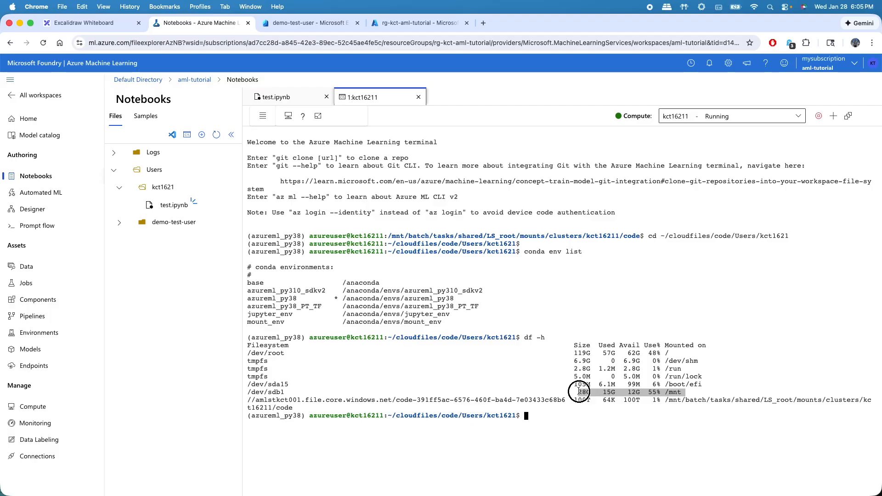
left_click_drag(578, 390, 578, 391)
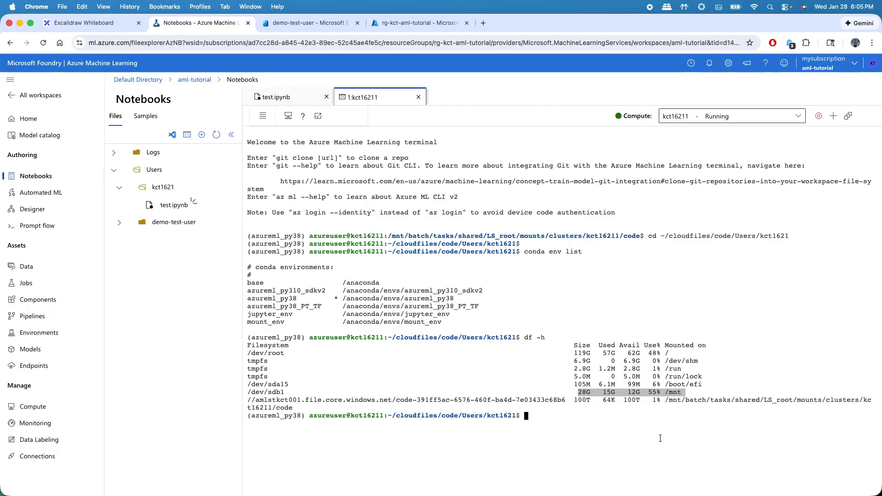
Step: Compare the /mnt temporary disk size with the root disk size in the df -h output
left_click(636, 422)
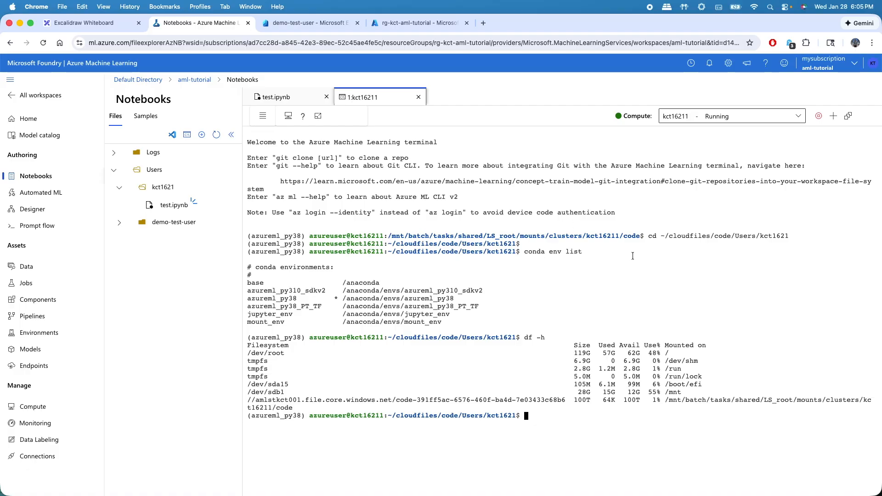
double_click(581, 392)
triple_click(553, 391)
left_click(633, 431)
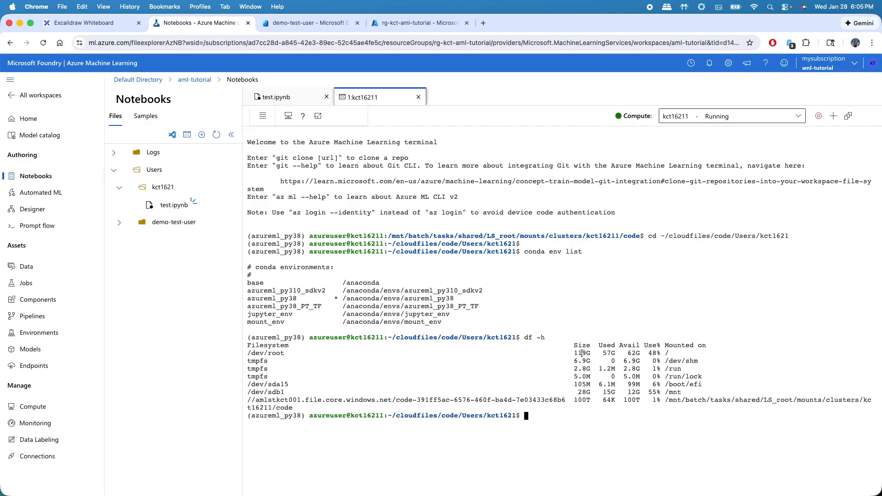
left_click_drag(679, 347, 576, 352)
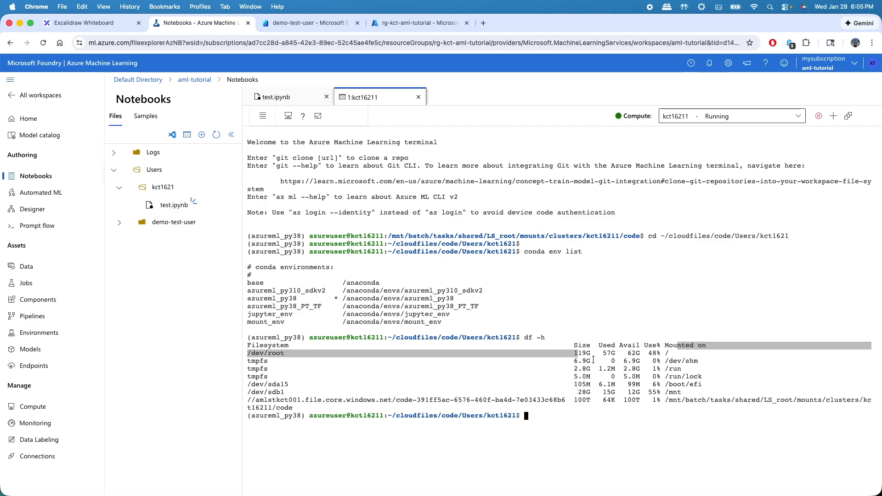
left_click_drag(597, 354, 570, 352)
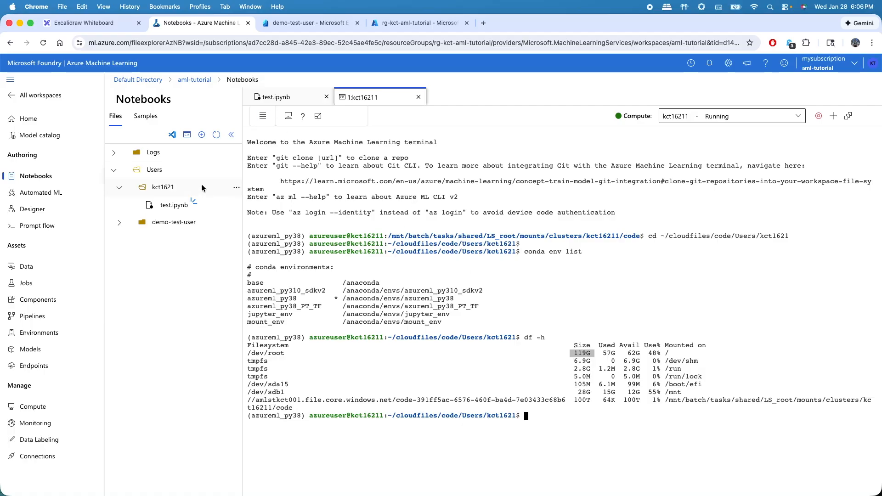
Step: View the additional application options for compute instance kct16211, and return to Notebooks
left_click(25, 406)
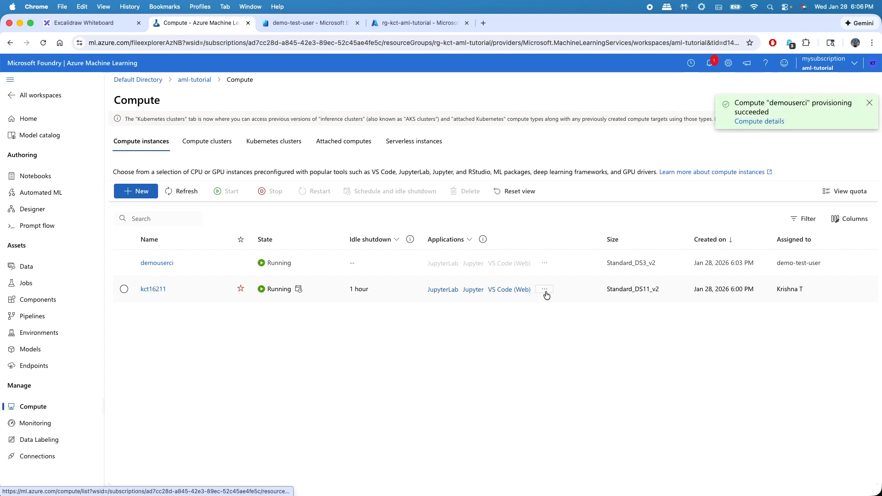
left_click(545, 291)
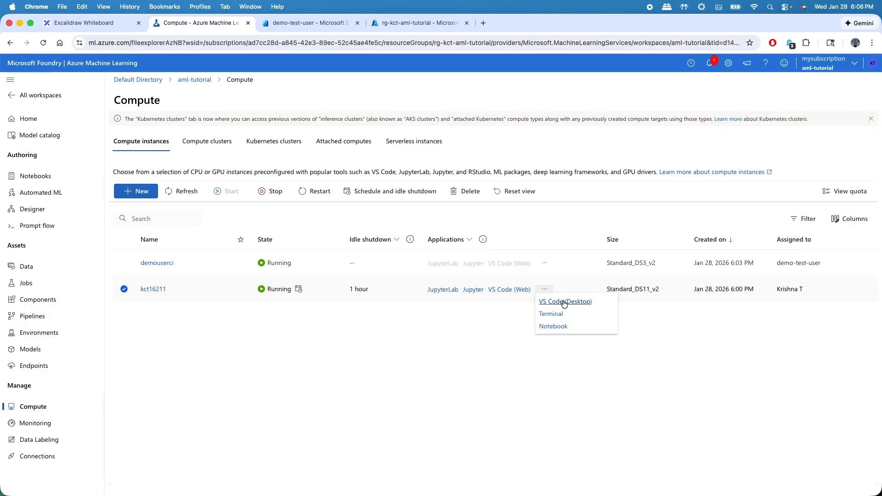
left_click(342, 353)
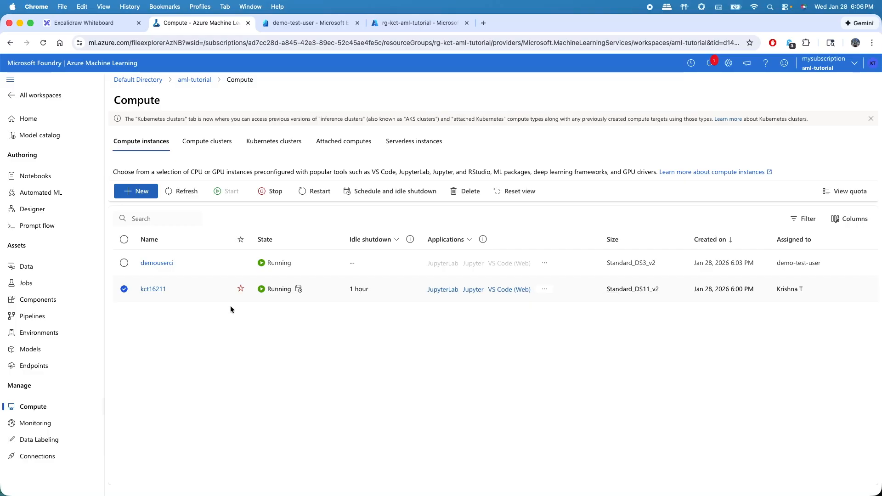
left_click(44, 177)
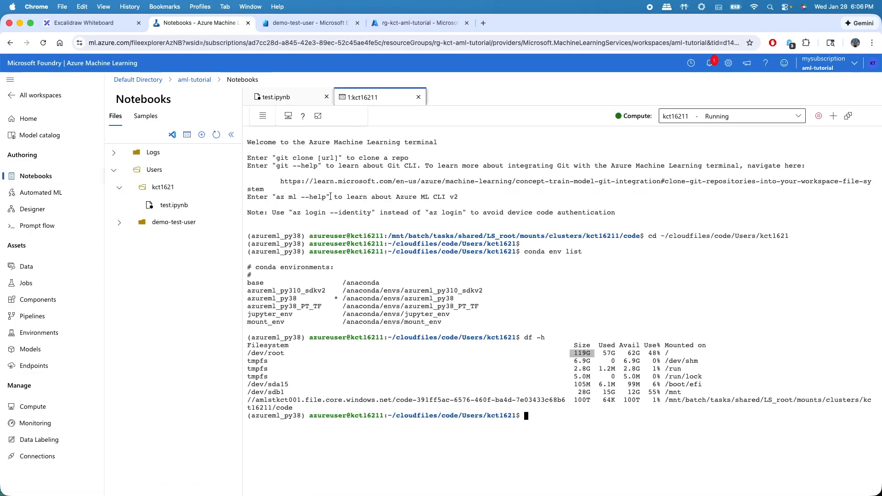
Step: Launch JupyterLab on compute instance kct16211, acknowledging the trusted code note
left_click(33, 406)
left_click(443, 291)
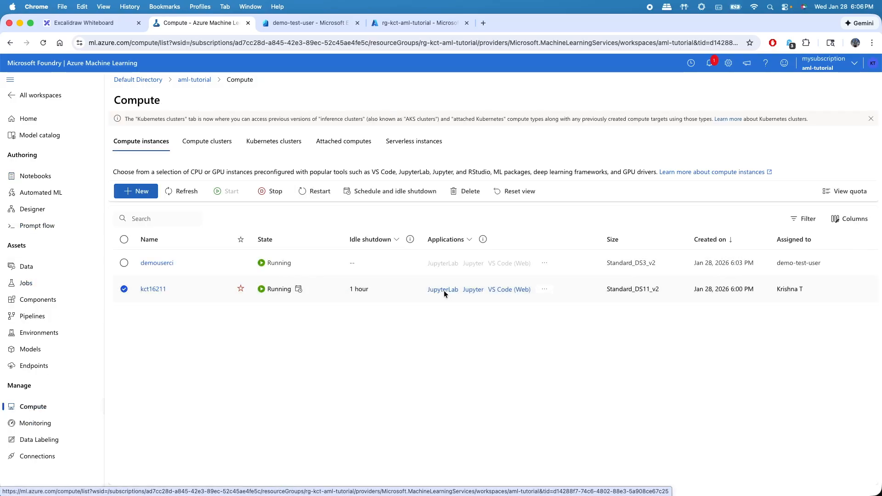
left_click(342, 306)
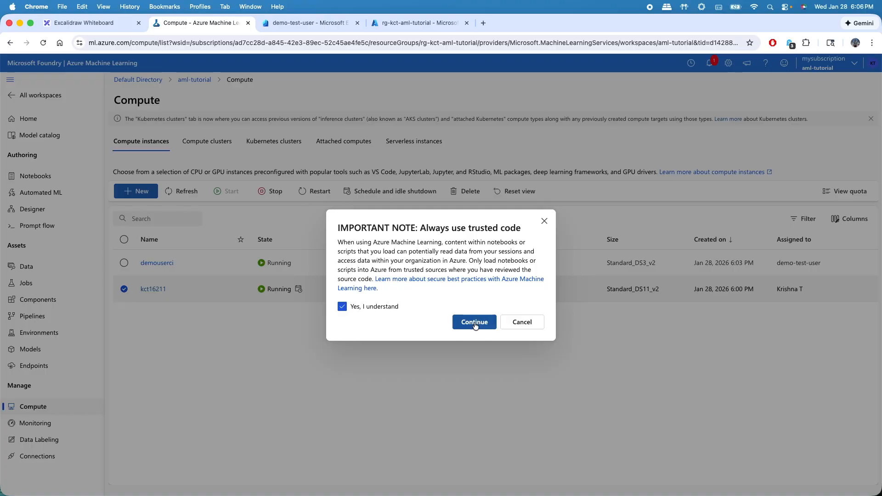
left_click(473, 321)
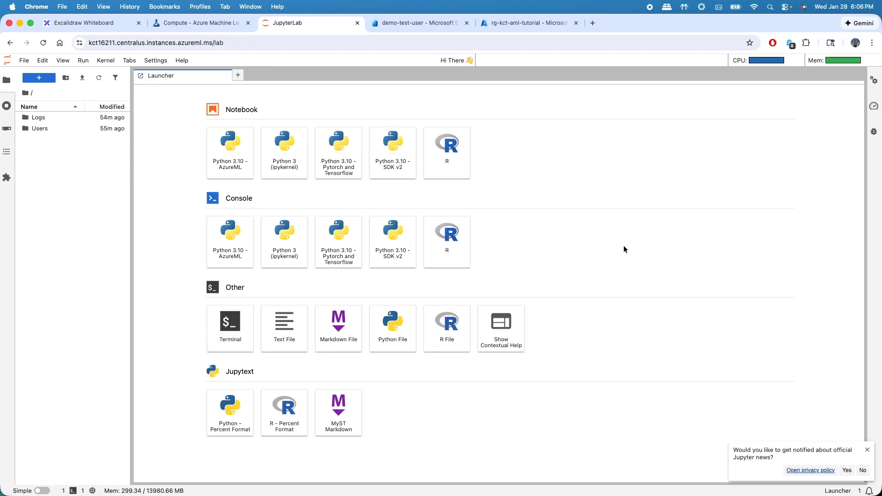
Step: Browse the Users and demo-test-user folders in JupyterLab, and return to the studio's Compute page
double_click(40, 129)
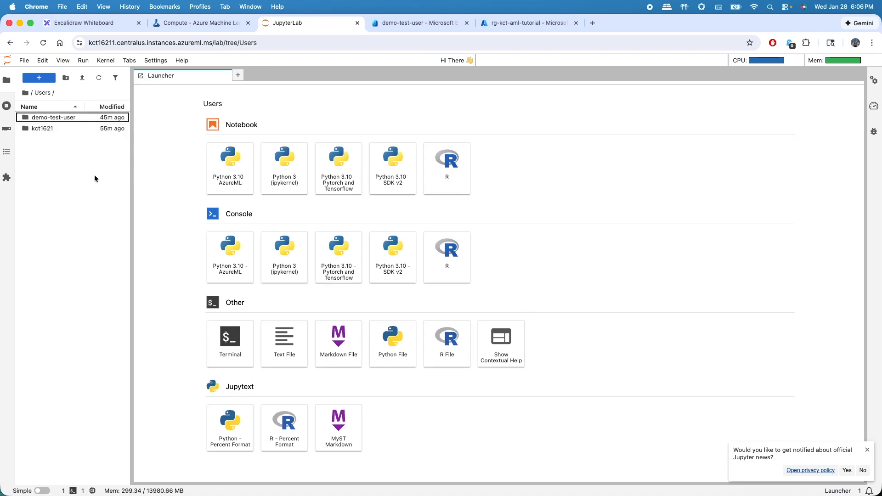
double_click(46, 118)
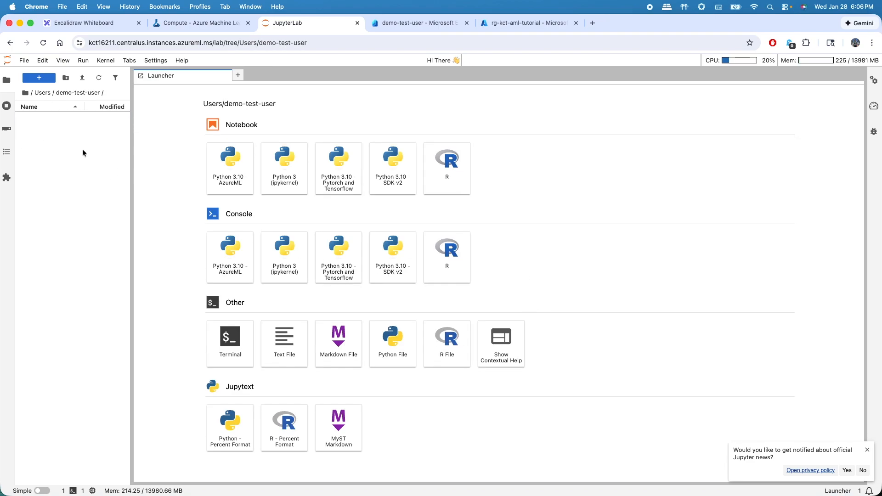
left_click(202, 23)
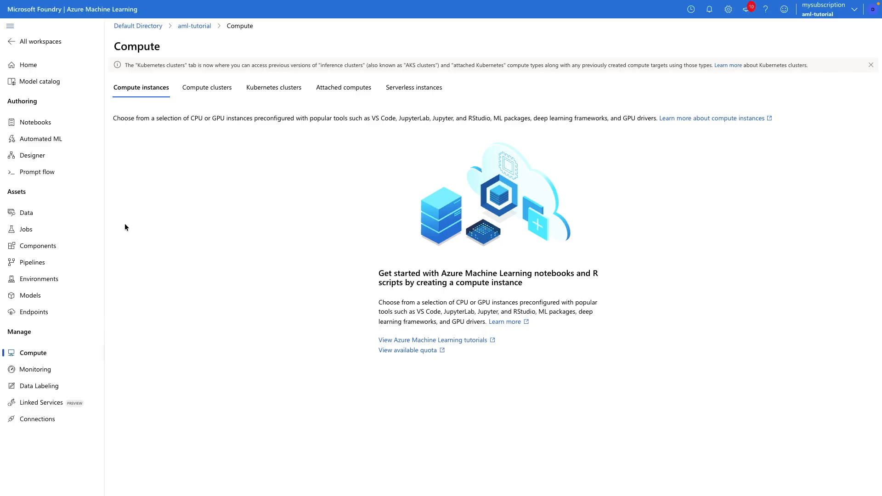
Step: Reload the compute instances list in the demo-test-user session and dismiss the auto shutdown notice
left_click(34, 312)
left_click(35, 355)
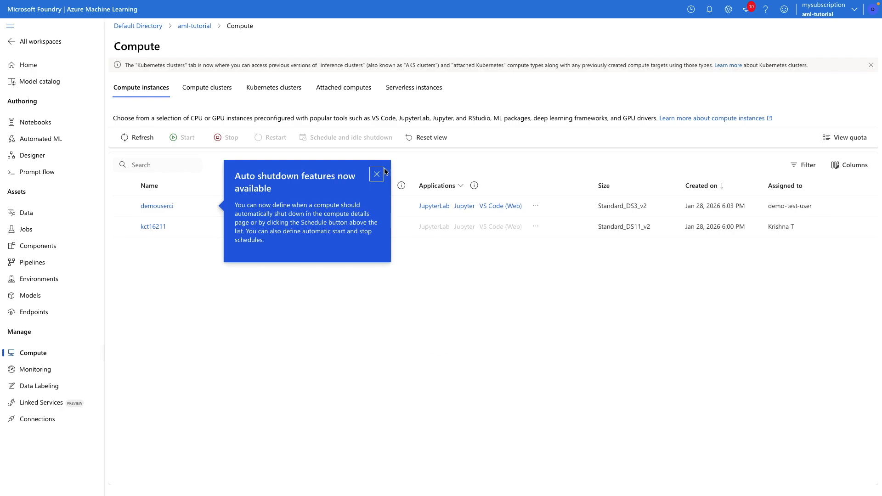
left_click(206, 302)
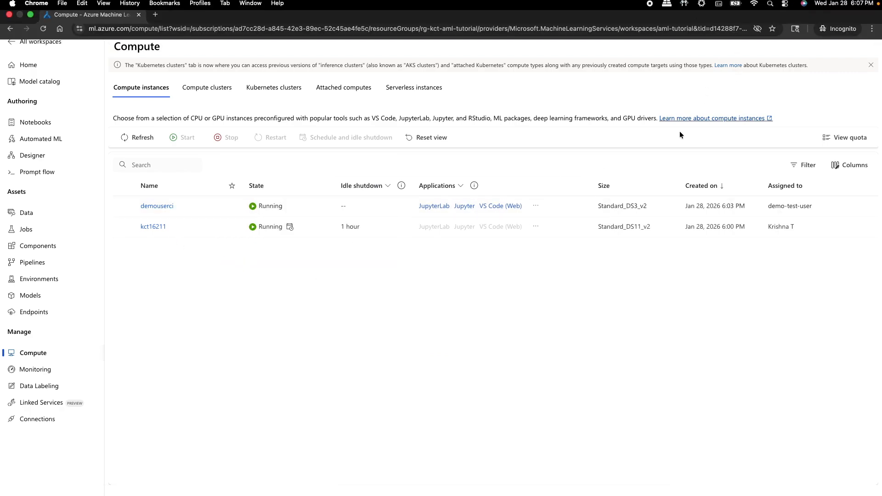
Step: Check the current directory, subscription and workspace details in the demo-test-user session, leaving them as they are
mouse_move(694, 3)
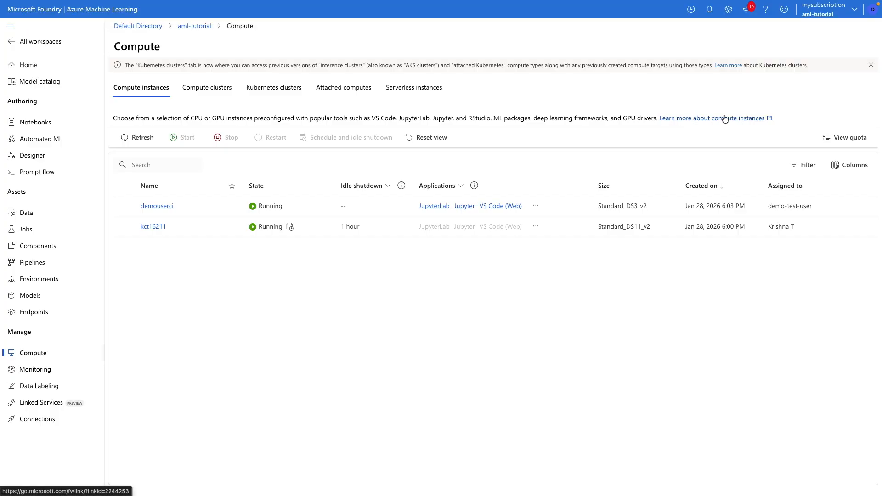
left_click(850, 14)
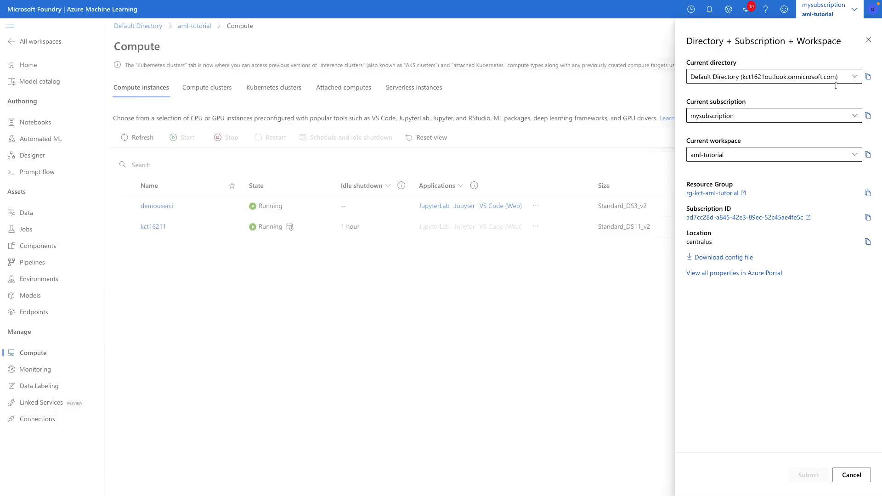
left_click(867, 40)
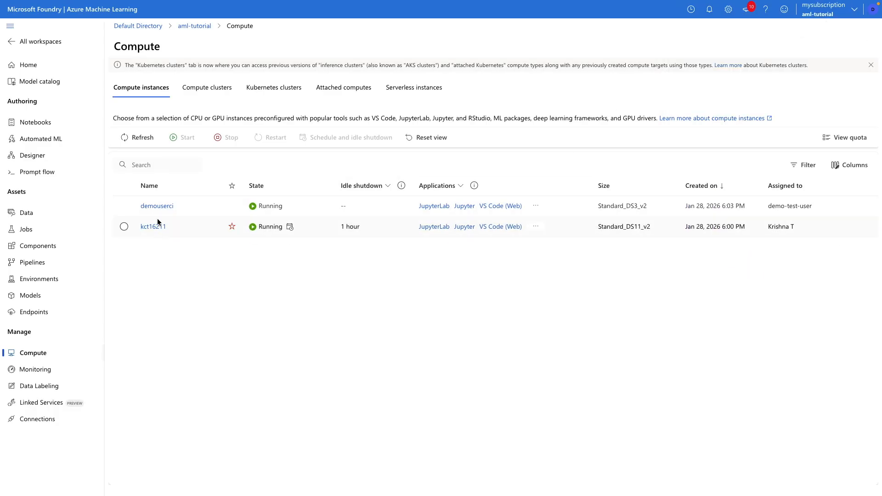
Step: Open Notebooks as demo-test-user, dismiss the What's New notice and expand the kct1621 folder
left_click(34, 122)
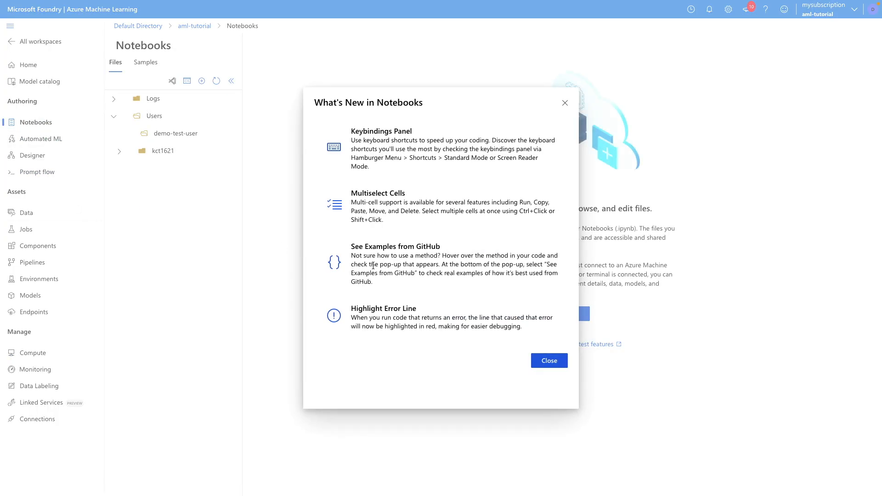
left_click(565, 102)
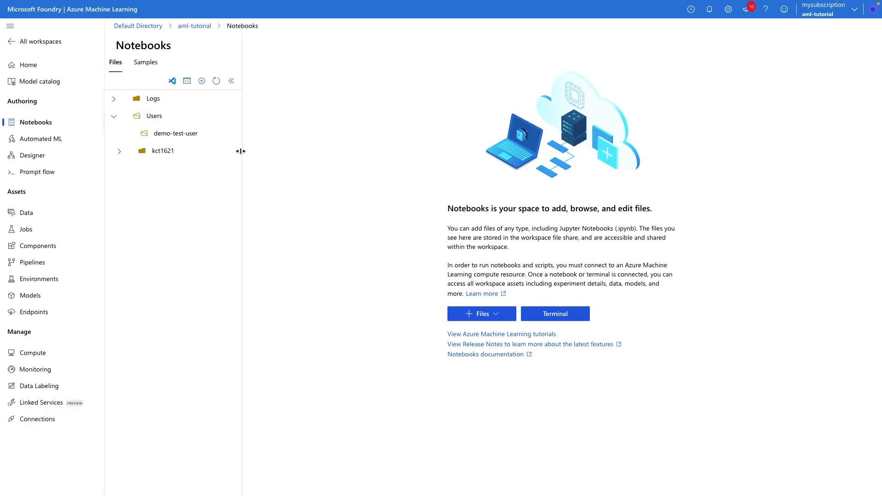
left_click(119, 151)
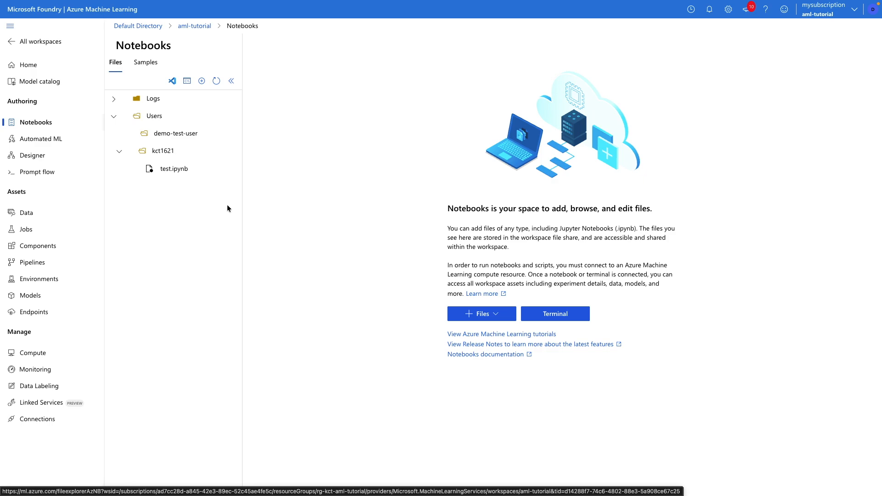
Step: Open test.ipynb on compute demouserci, dismiss the feature tips and authenticate to the compute for Azure SDK use
left_click(173, 169)
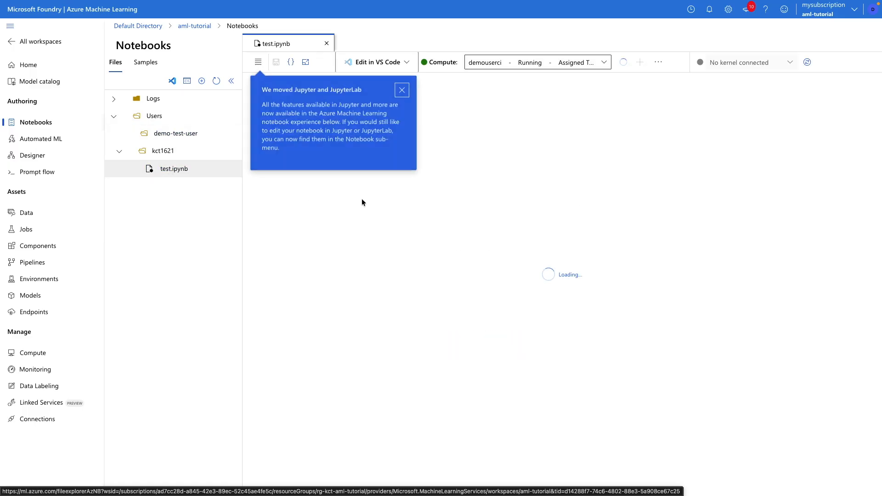
left_click(403, 90)
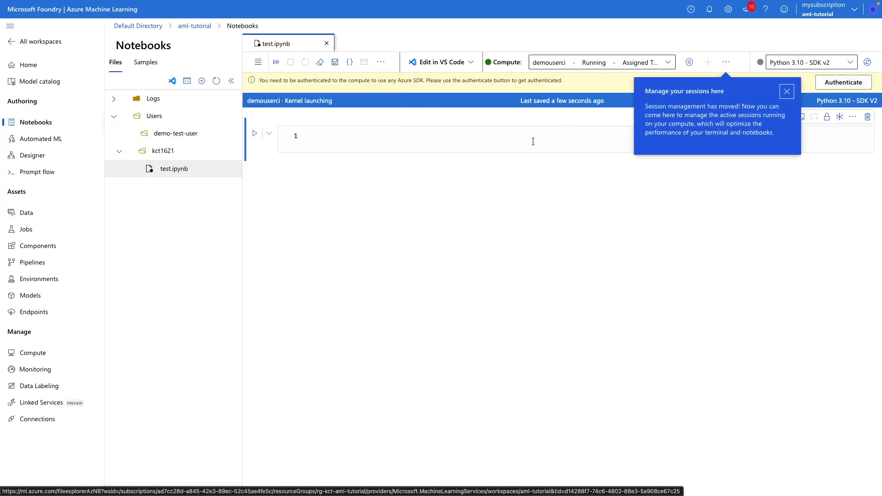
left_click(786, 92)
left_click(848, 85)
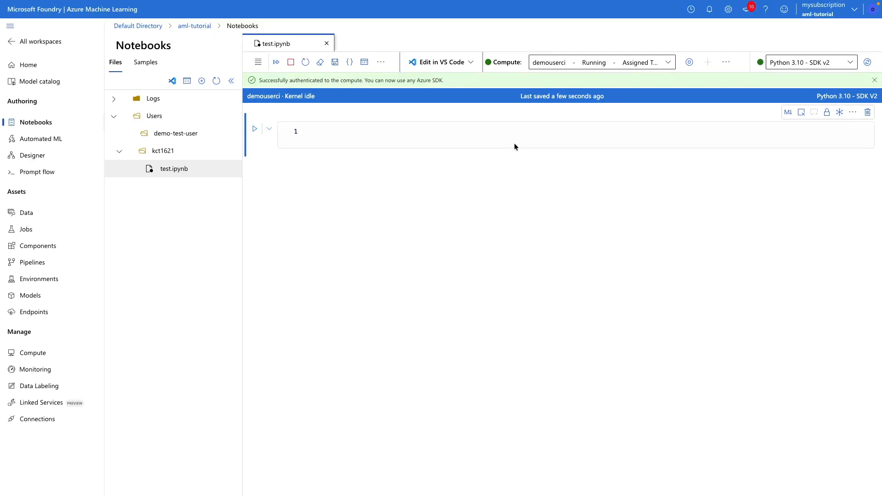
left_click(435, 135)
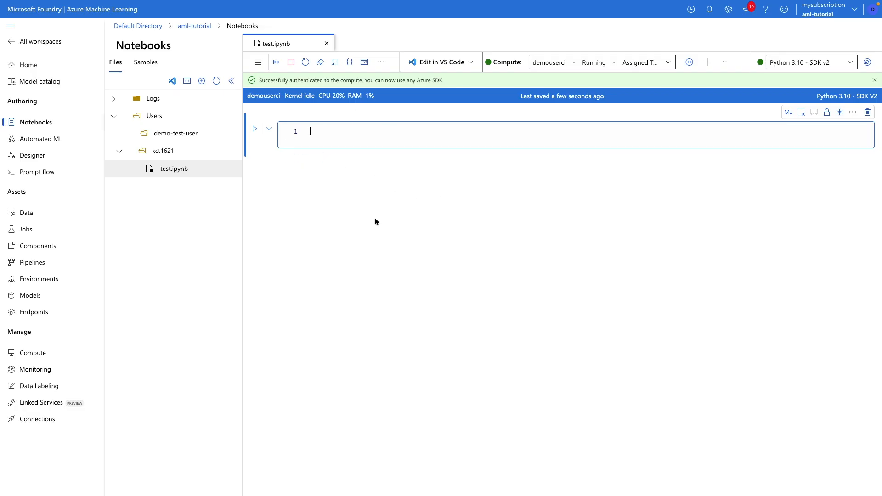
Step: Switch back to the main studio window and start a compute cluster with the Standard_D2s_v3 size, continuing to its advanced settings
mouse_move(389, 3)
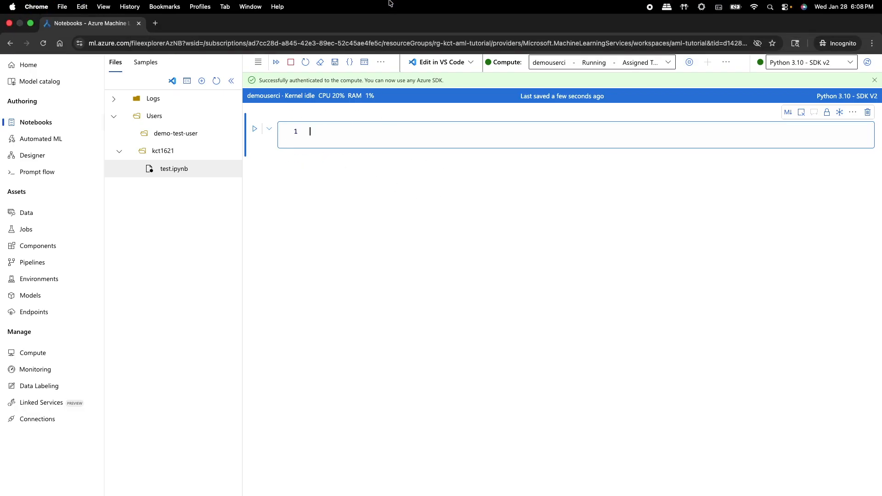
key("ctrl+Left")
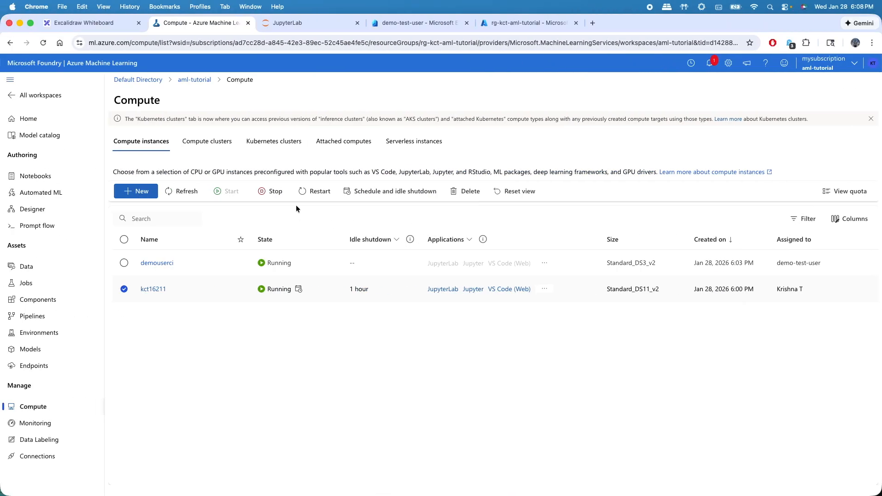
left_click(207, 142)
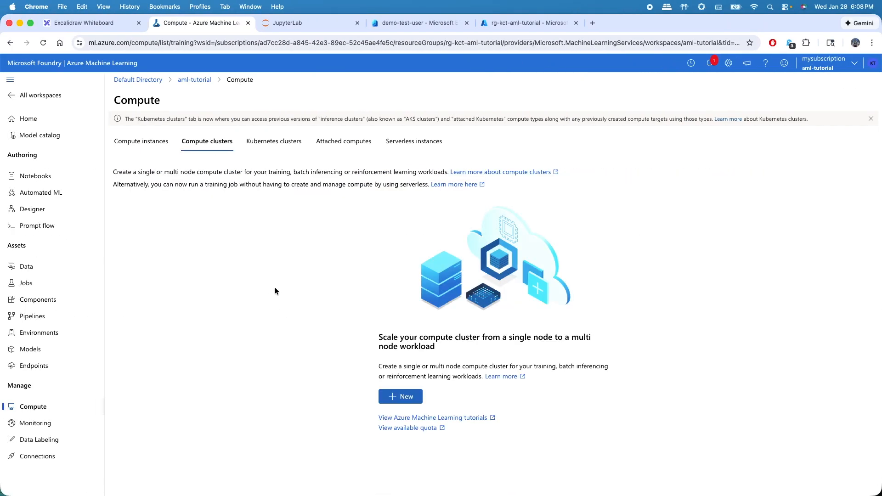
left_click(396, 397)
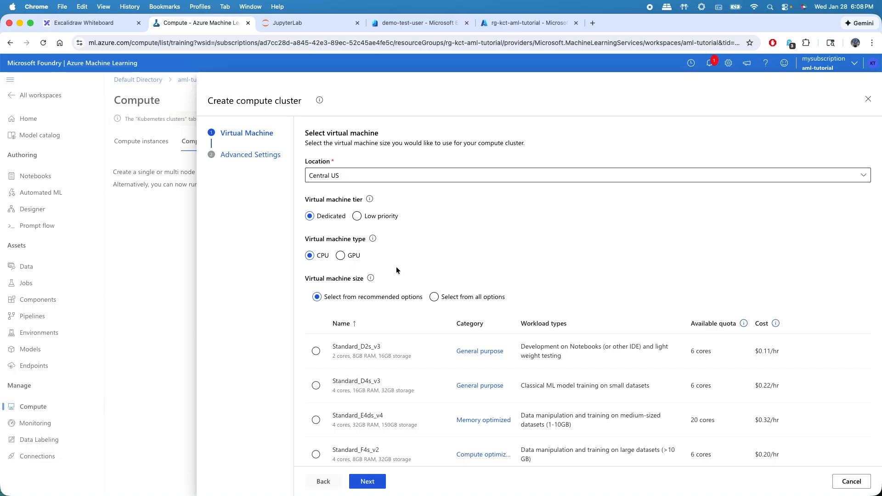
left_click(316, 351)
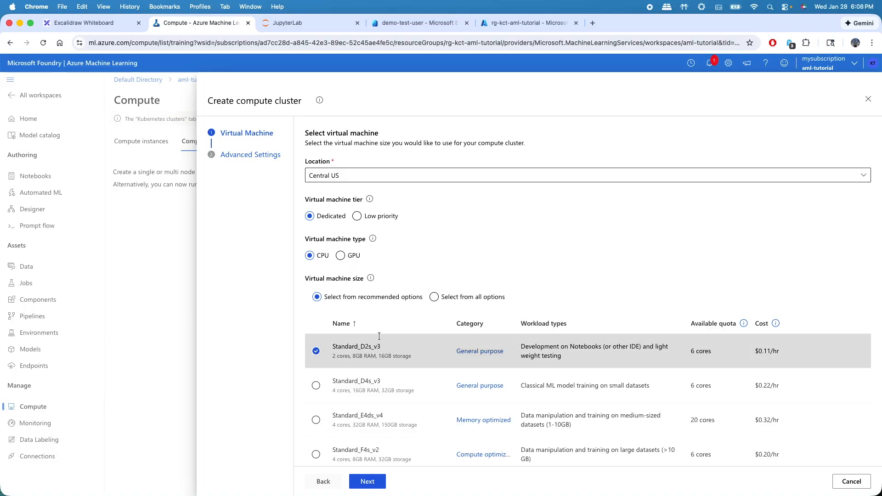
scroll(433, 389, "down", 1)
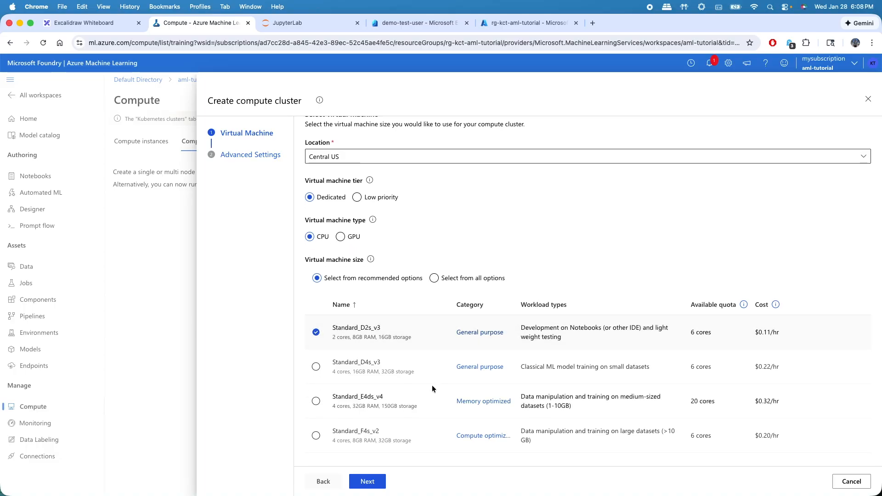
left_click(368, 481)
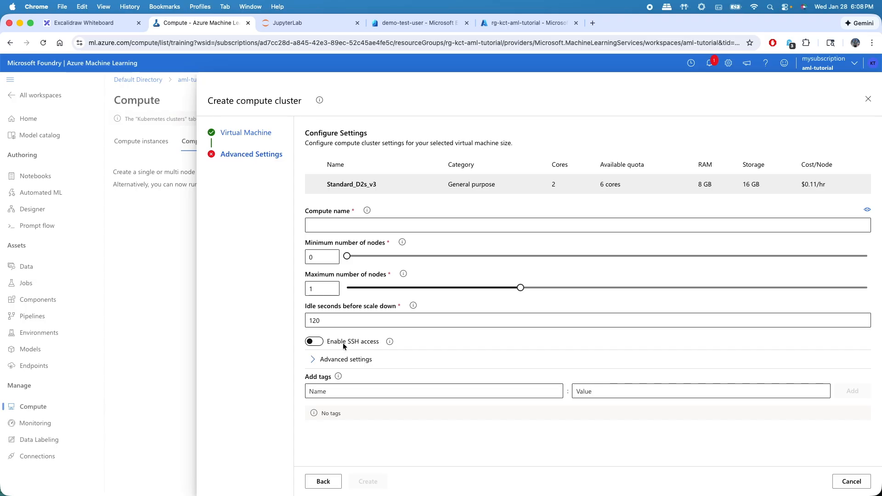
Step: Check the cluster's advanced settings with a system-assigned managed identity enabled, and leave the cluster creation without saving
left_click(314, 361)
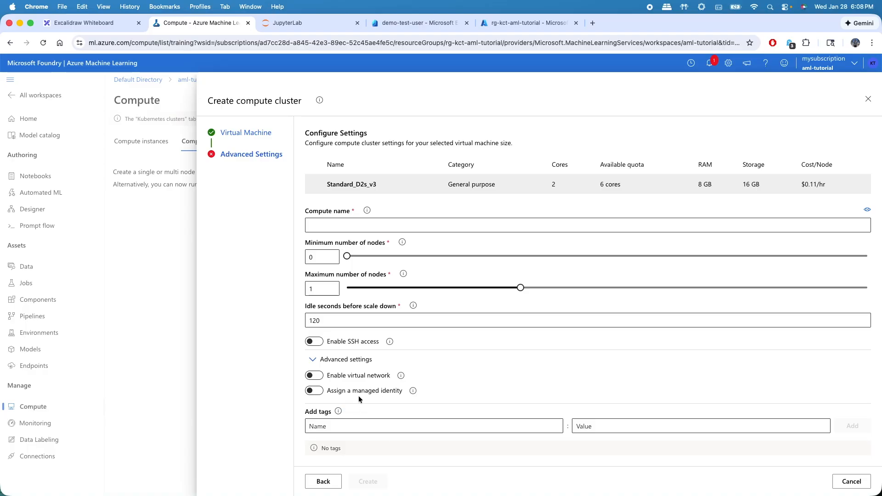
left_click(317, 390)
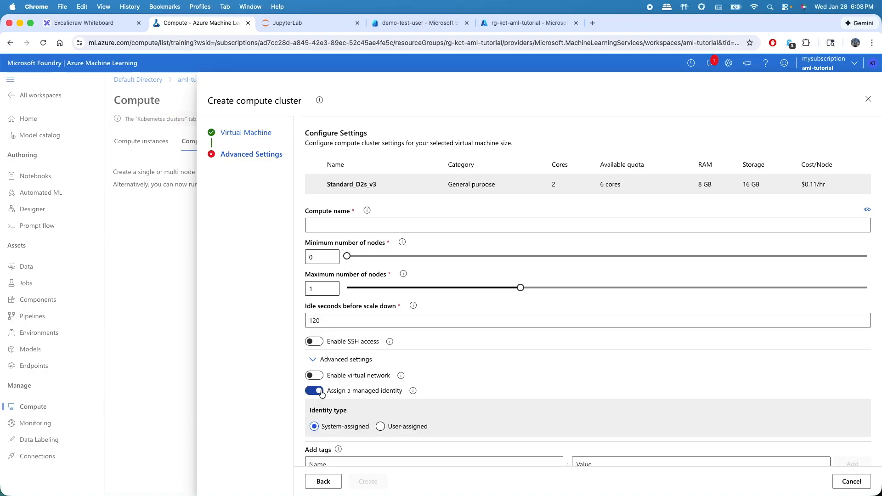
scroll(344, 434, "down", 2)
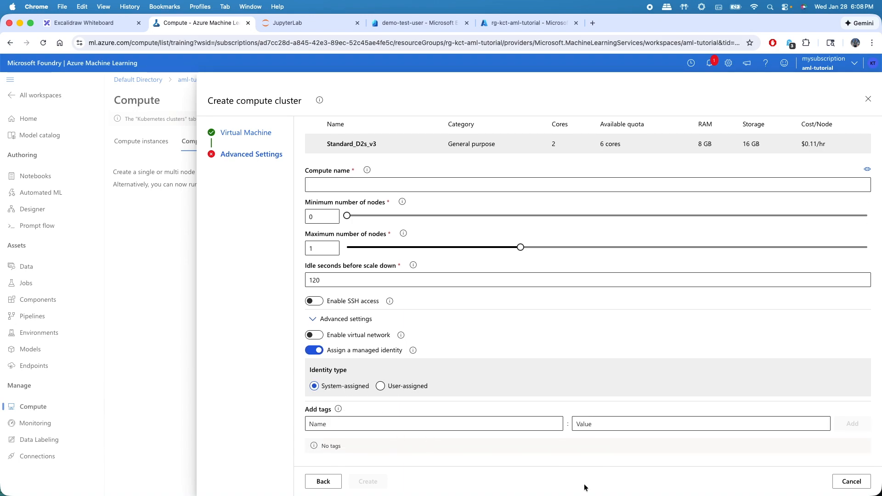
left_click(851, 482)
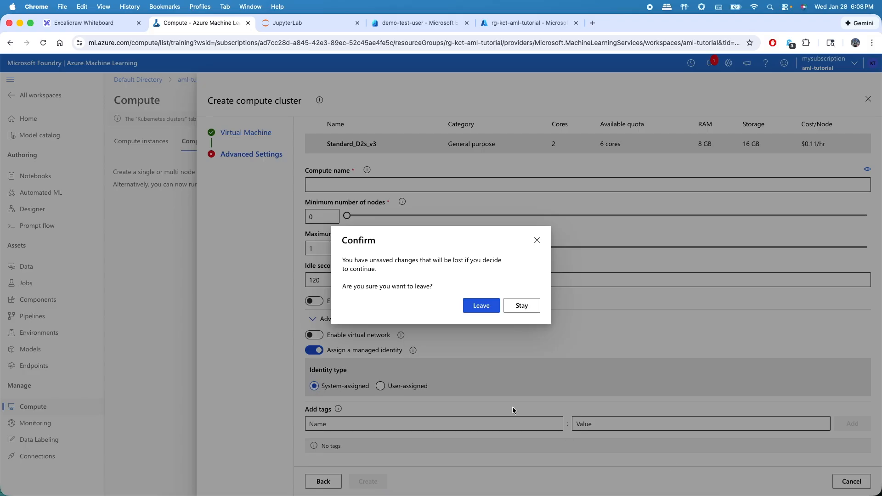
left_click(482, 312)
Step: Open the details of compute instance kct16211 from the compute instances list and examine its resource properties and attributes
left_click(147, 142)
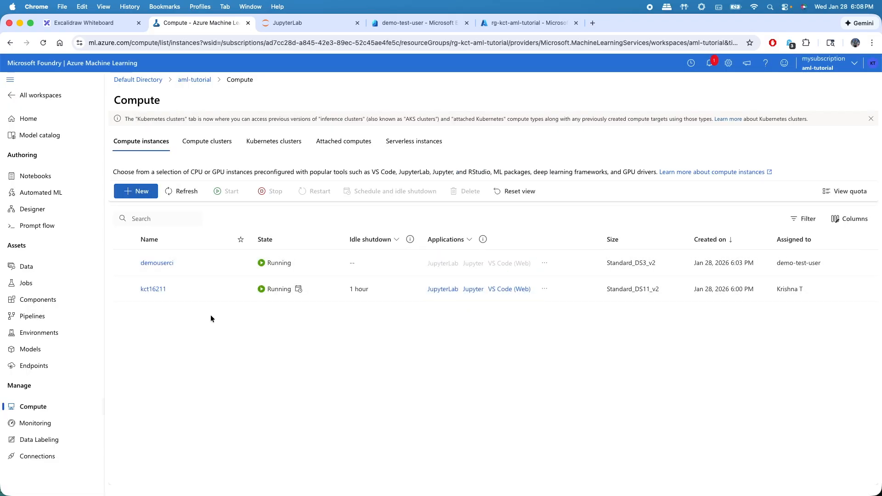
left_click(153, 289)
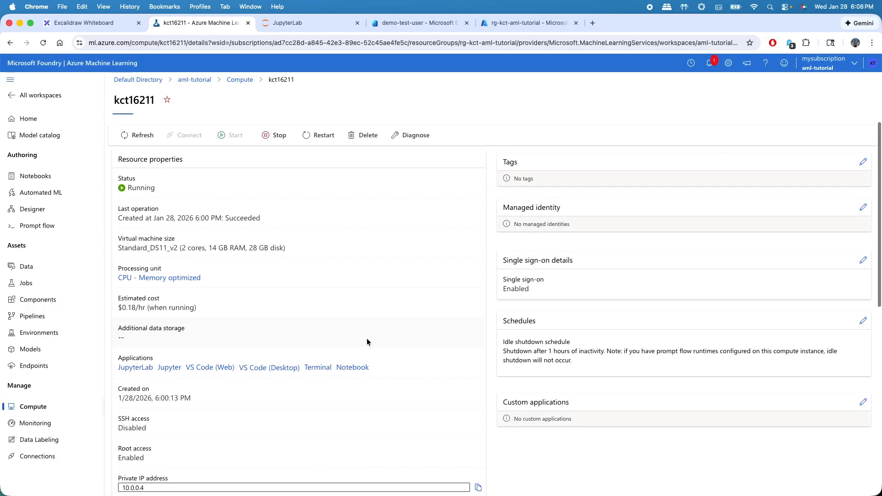
scroll(367, 340, "down", 10)
scroll(366, 341, "down", 2)
scroll(367, 341, "up", 3)
scroll(366, 340, "down", 2)
scroll(365, 342, "down", 3)
scroll(361, 339, "up", 8)
scroll(332, 324, "down", 8)
scroll(330, 345, "up", 1)
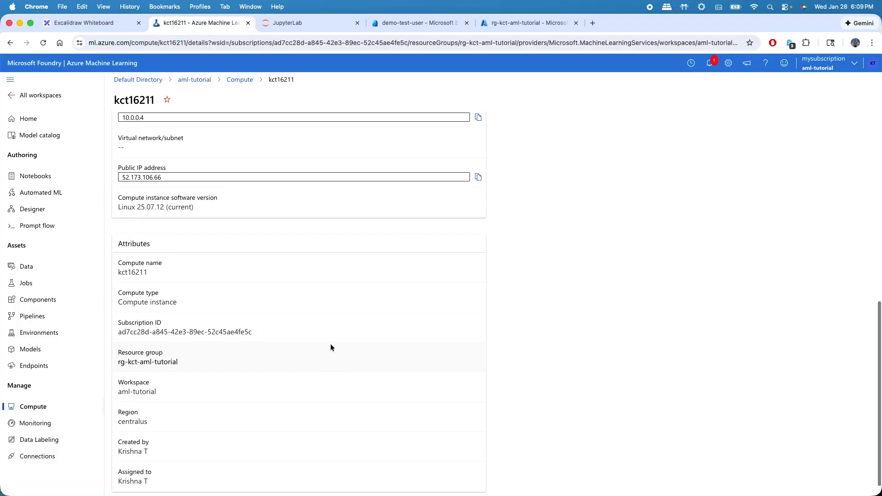
Step: Examine the software version, IP addresses, access settings and other resource properties of kct16211
scroll(329, 343, "up", 3)
left_click_drag(212, 327, 112, 315)
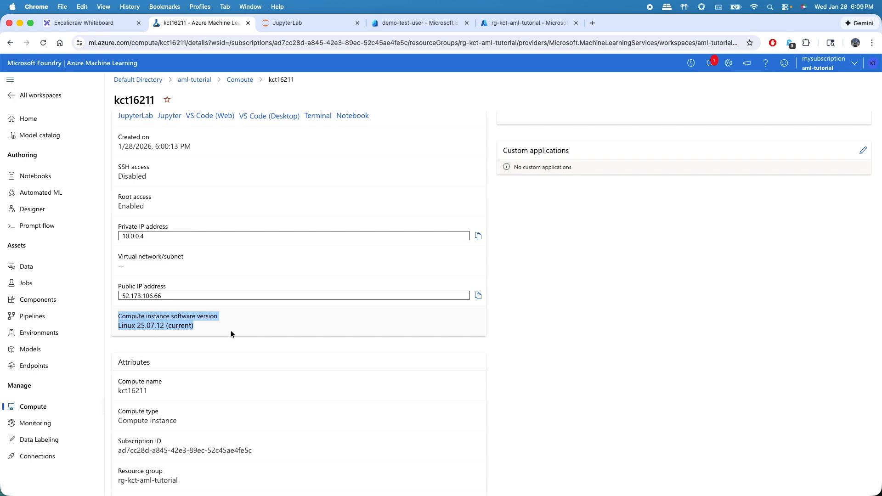
scroll(219, 332, "up", 1)
left_click(211, 340)
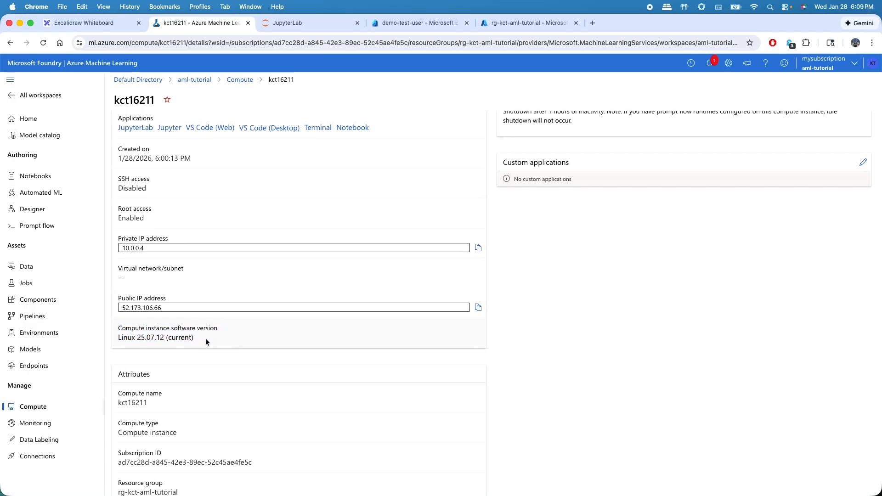
scroll(206, 338, "up", 2)
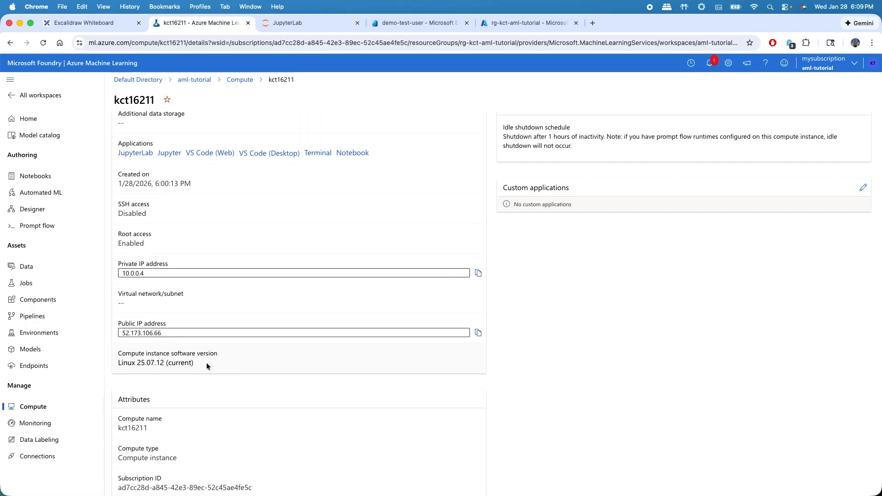
scroll(216, 363, "up", 6)
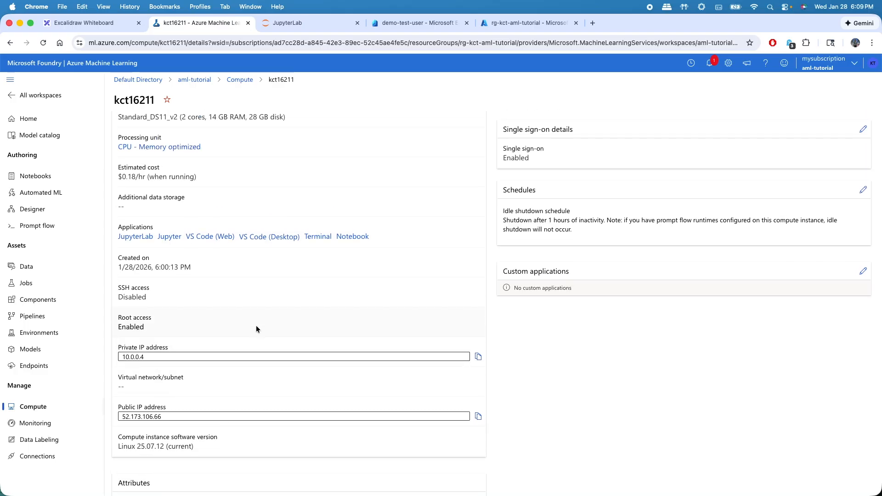
scroll(255, 325, "up", 9)
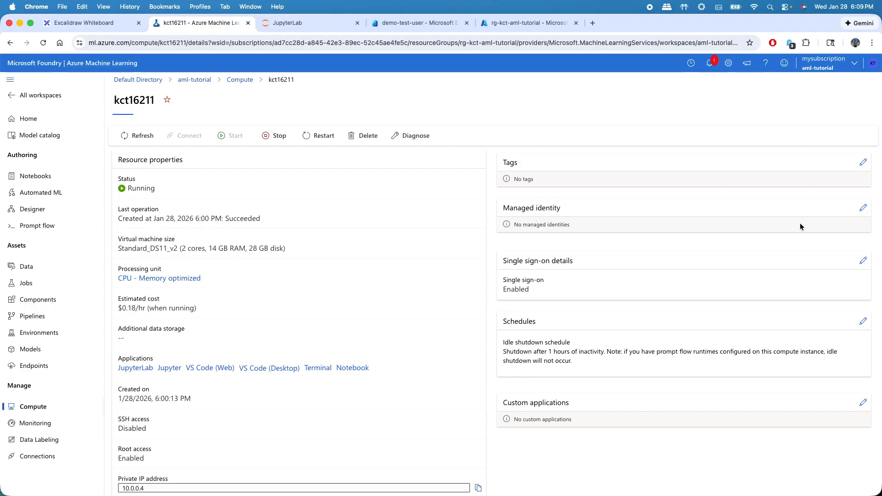
Step: Check the managed identity options for kct16211 with assignment enabled, and cancel without updating the instance
left_click(863, 208)
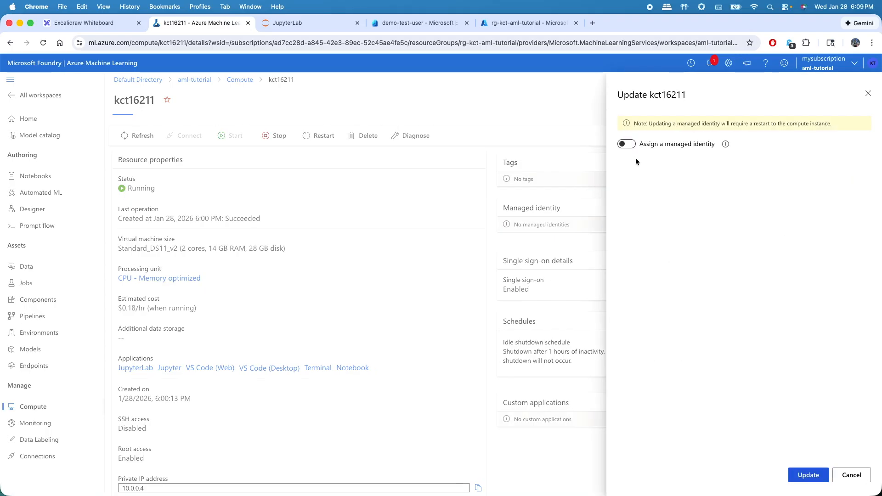
left_click(628, 146)
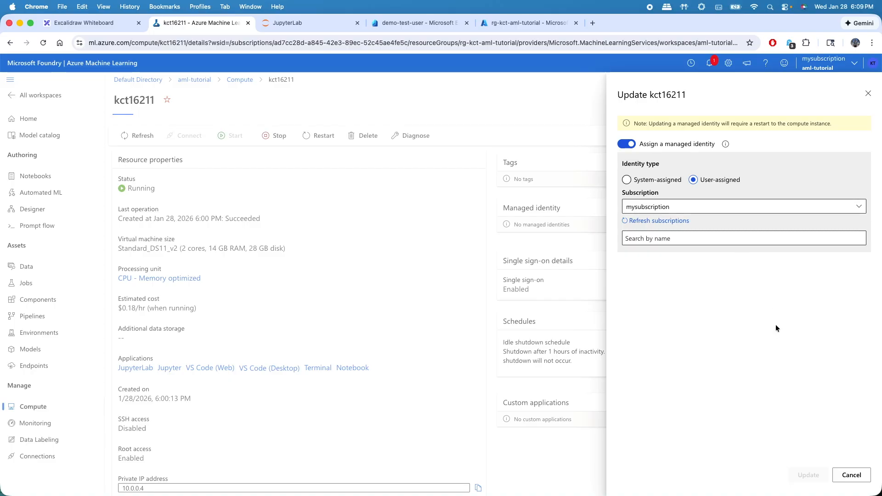
left_click(851, 476)
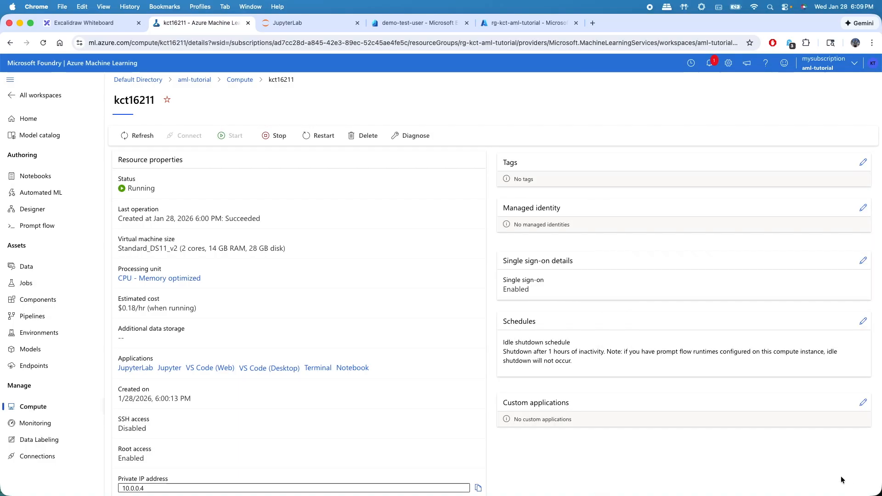
Step: Launch kct16211 in VS Code Desktop, allow the Azure Machine Learning - Remote extension to open the link, and postpone the VS Code update
left_click(268, 369)
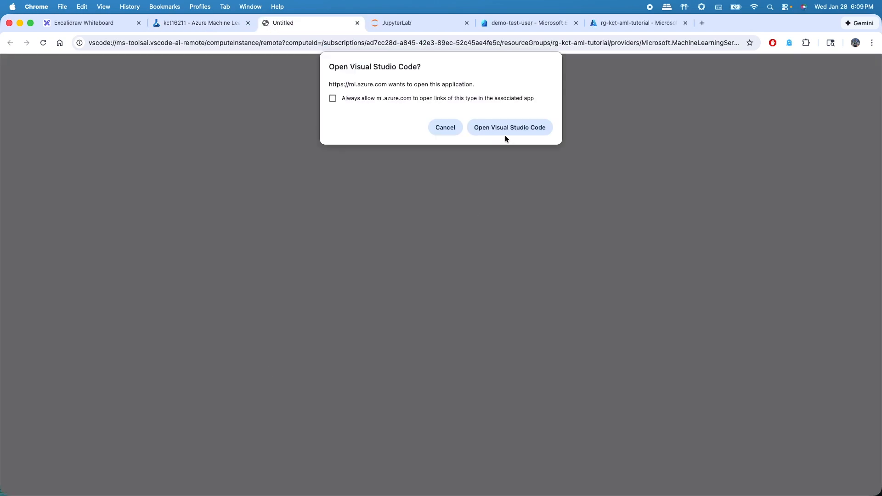
left_click(505, 131)
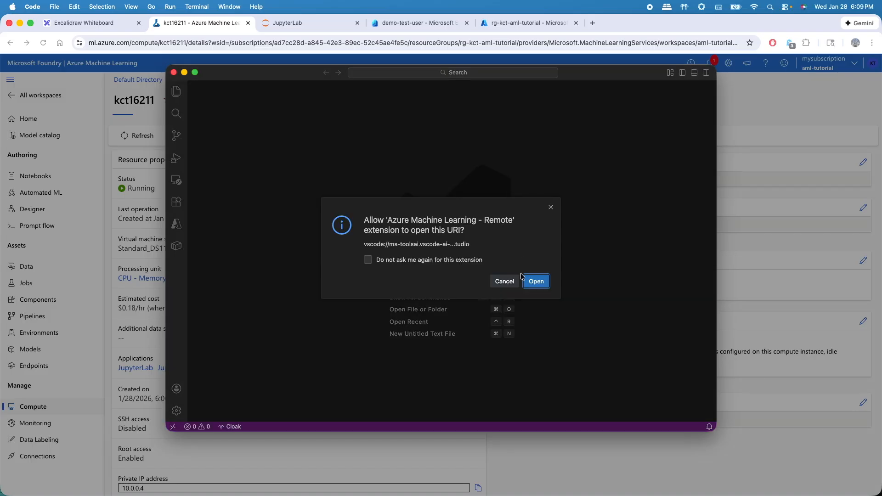
left_click(536, 282)
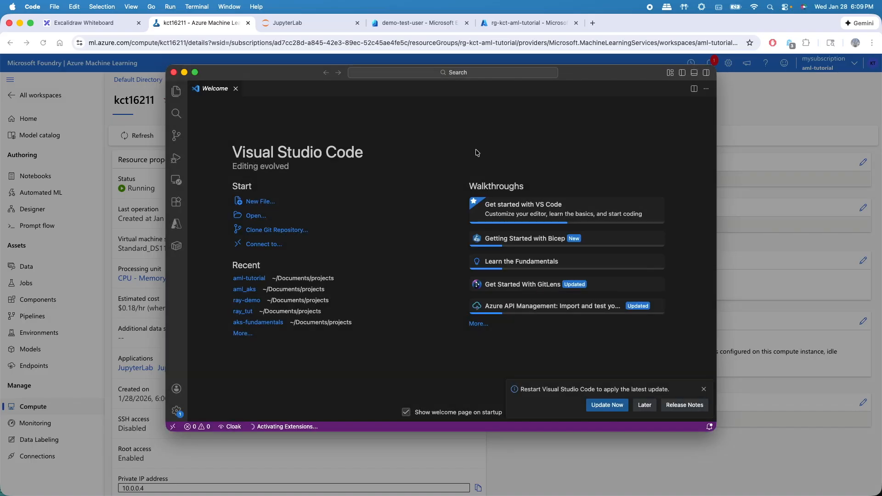
double_click(593, 74)
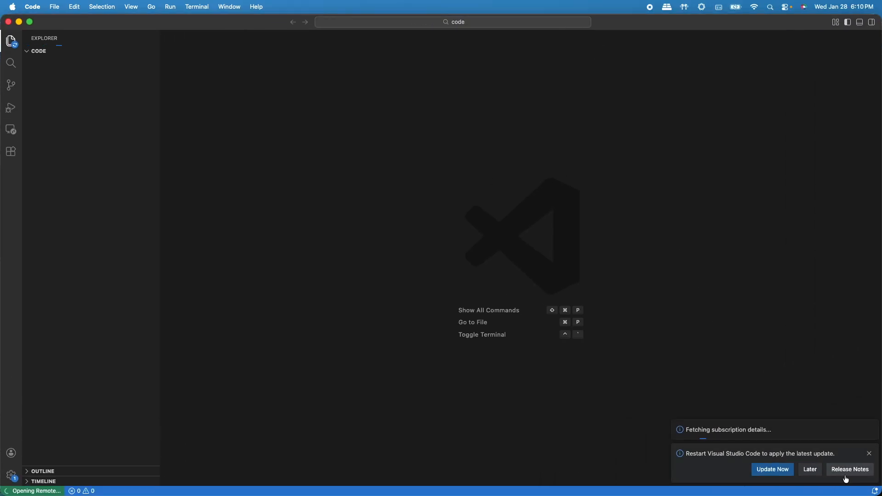
left_click(810, 469)
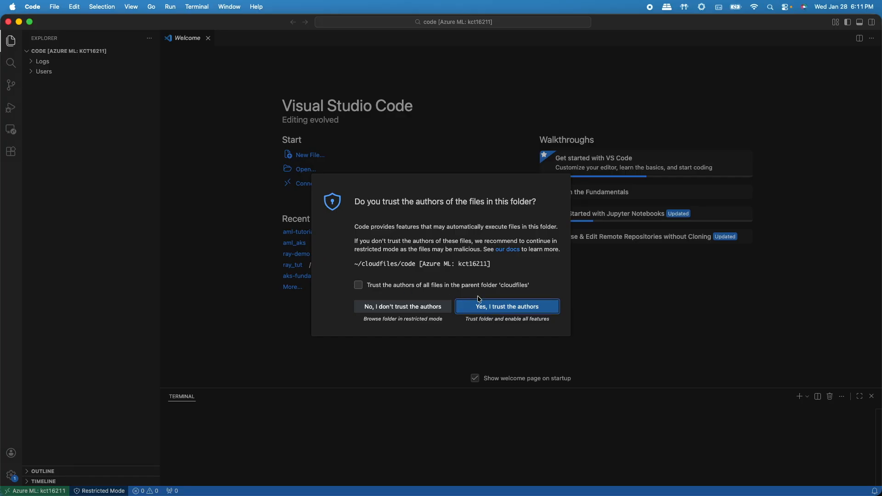
Step: Trust the authors of the remote code folder and expand the Users and demo-test-user folders
left_click(496, 311)
left_click(31, 73)
left_click(37, 83)
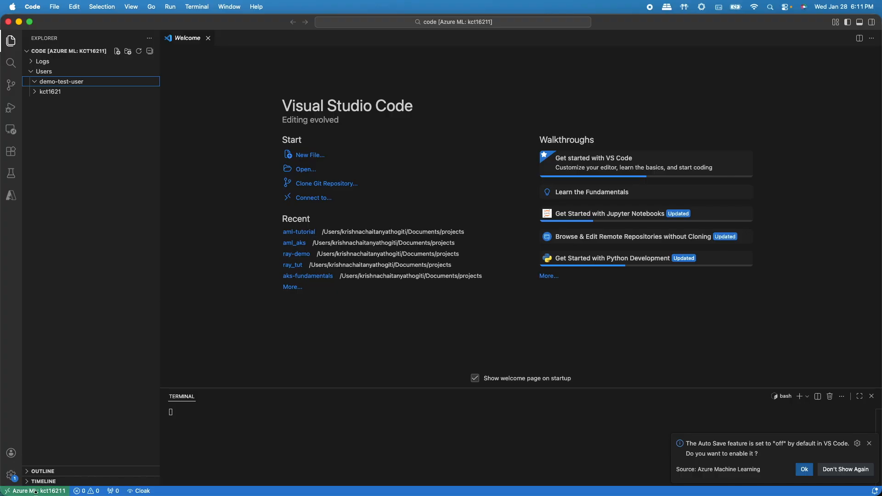
Step: List the conda environments on kct16211 by running conda env list in the terminal
left_click(363, 414)
type("conda env lst")
key("Return")
type("conda env l")
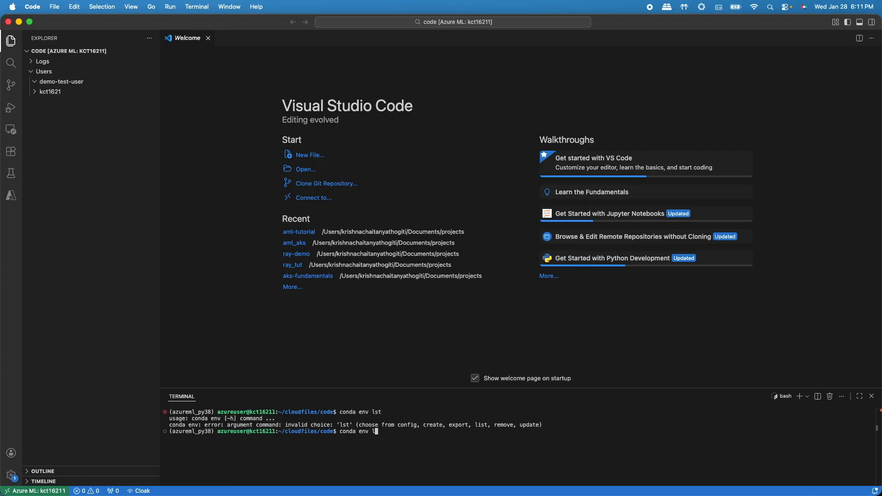
type("ist")
key("Return")
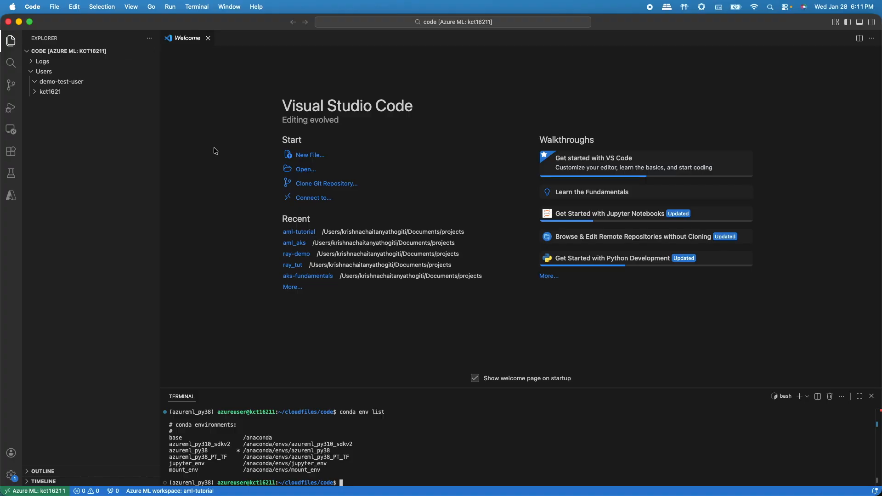
Step: Switch back to the kct16211 page in Azure Machine Learning studio and dismiss the Visual Studio Code launched notice
key("ctrl+Left")
key("ctrl+Left")
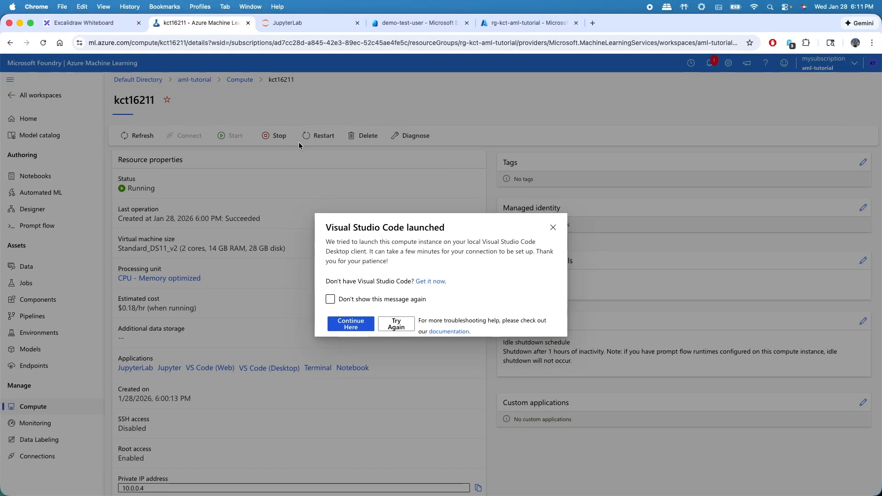
left_click(553, 228)
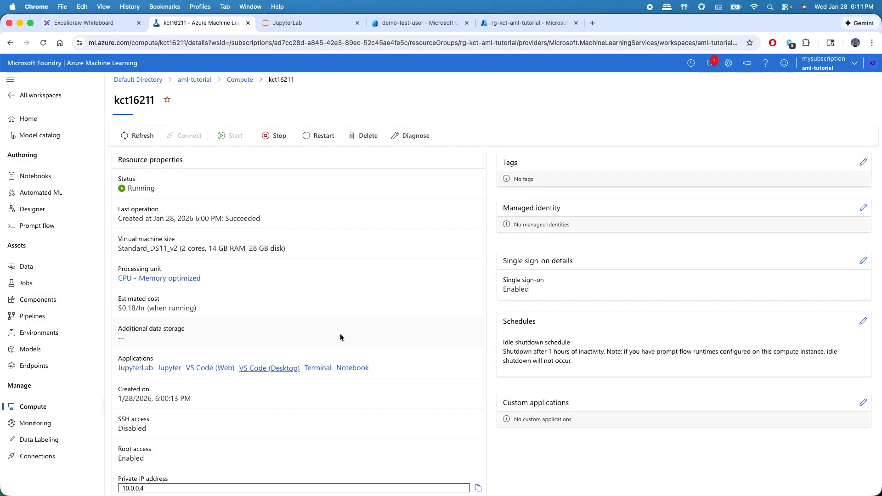
scroll(204, 350, "down", 1)
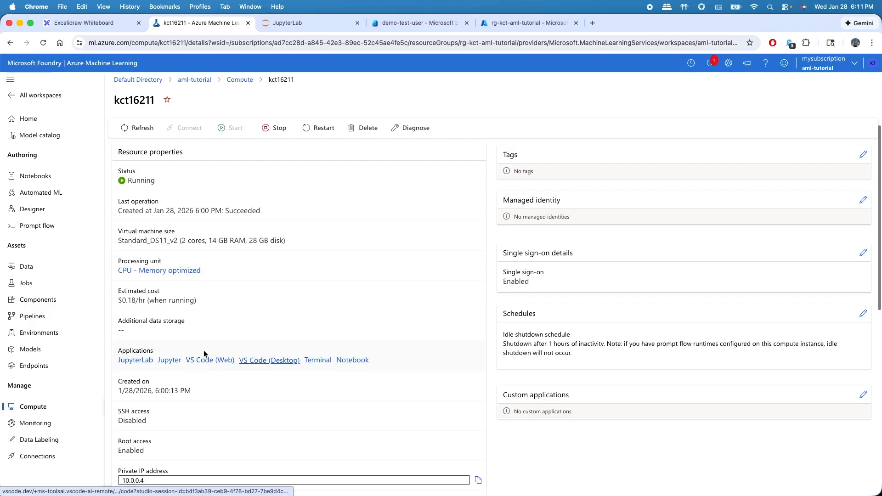
Step: Review the compute types diagram on the Excalidraw whiteboard and return to the kct16211 details in the studio
left_click(102, 24)
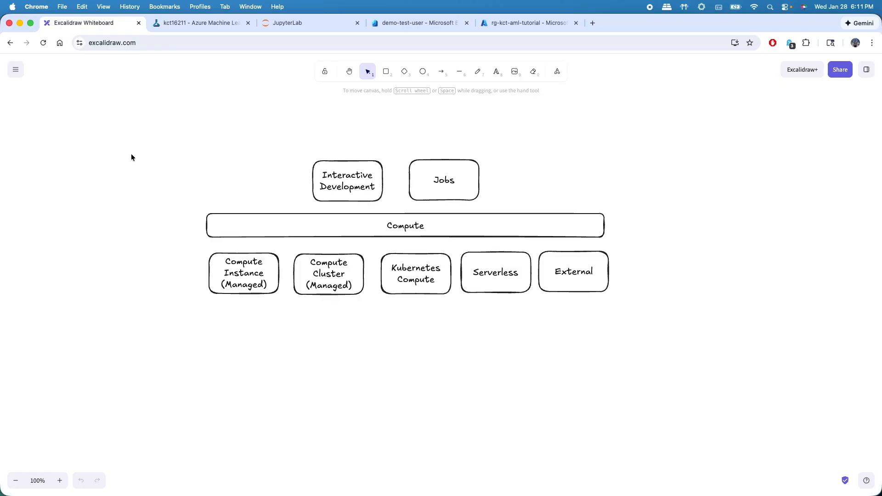
left_click_drag(140, 143, 226, 269)
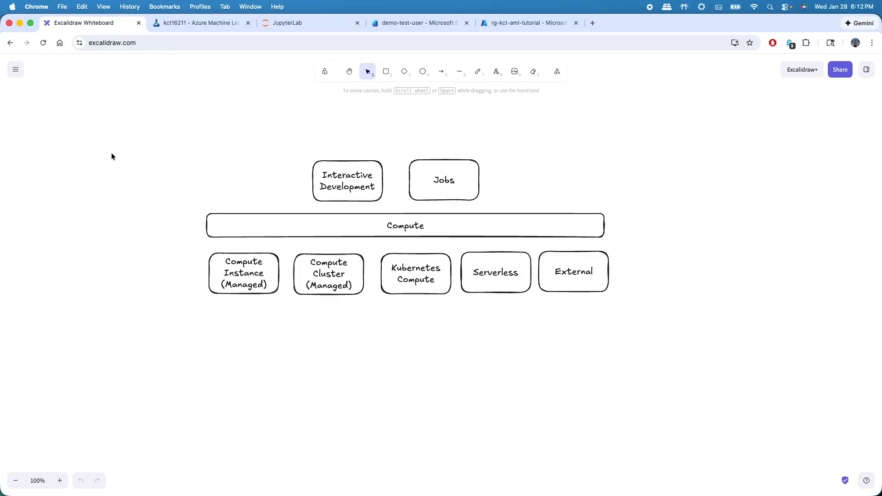
left_click(188, 23)
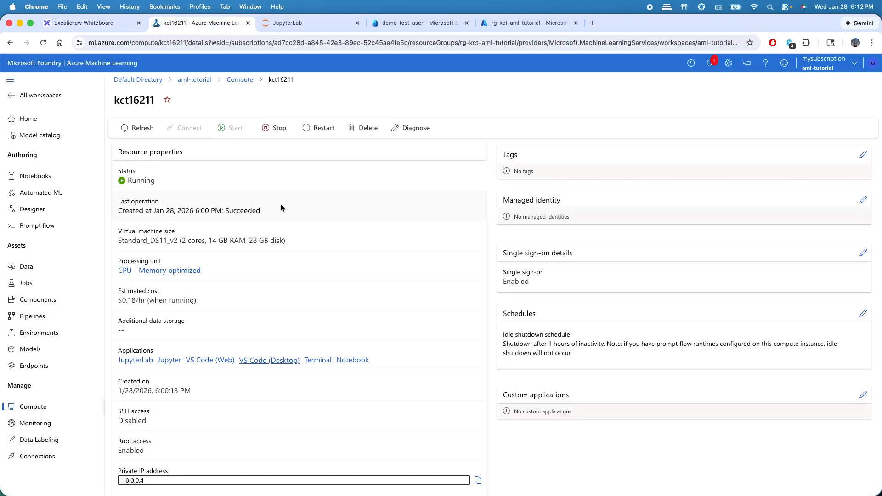